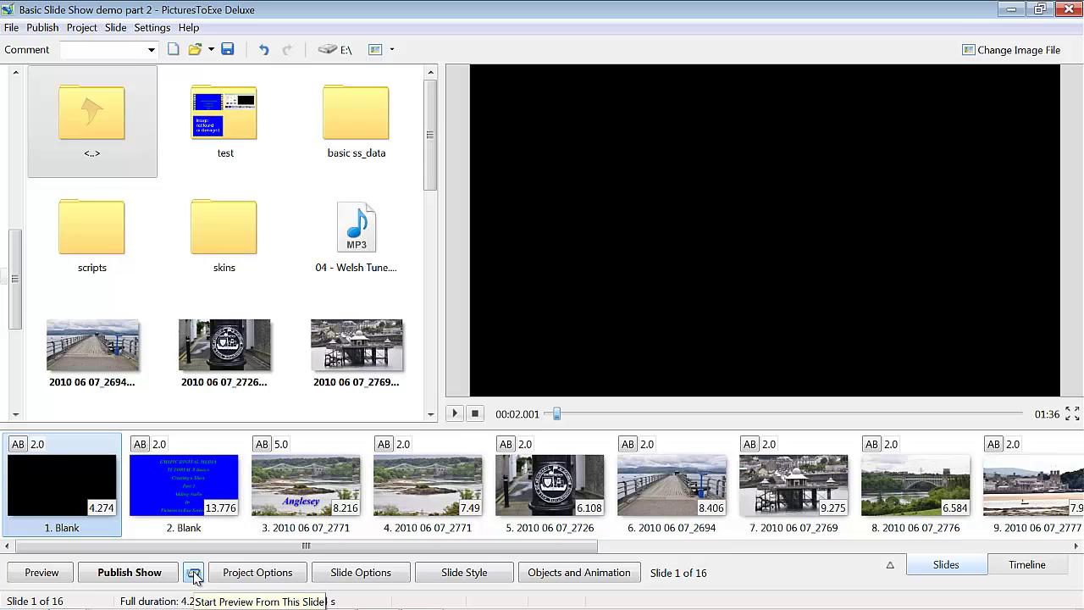
Preview the show from the current slide and dismiss the colour scheme notification
{"action": "left_click", "coordinate": [194, 575]}
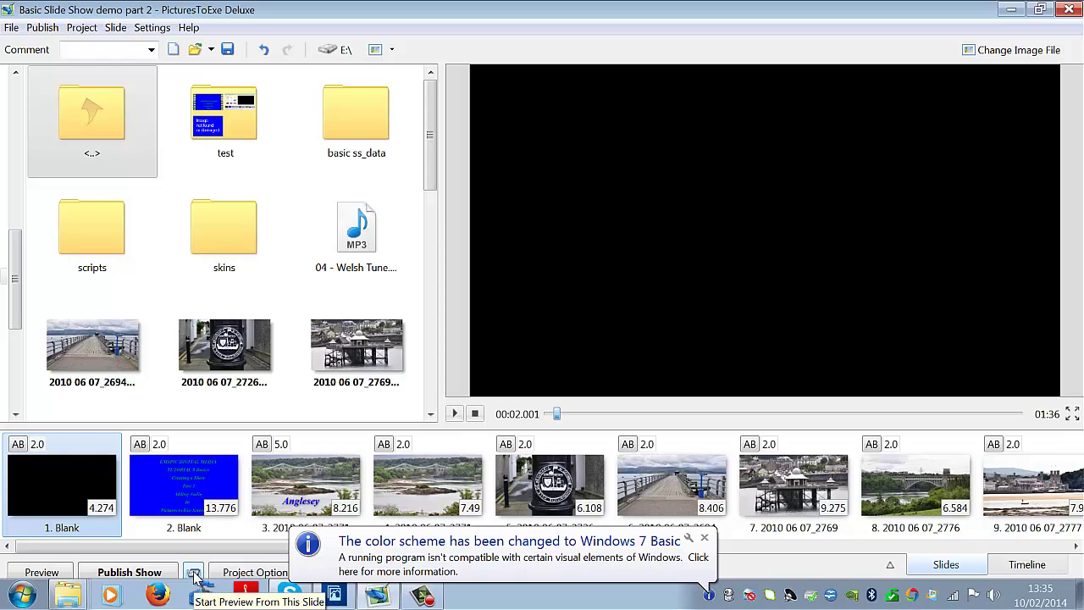
{"action": "left_click", "coordinate": [704, 538]}
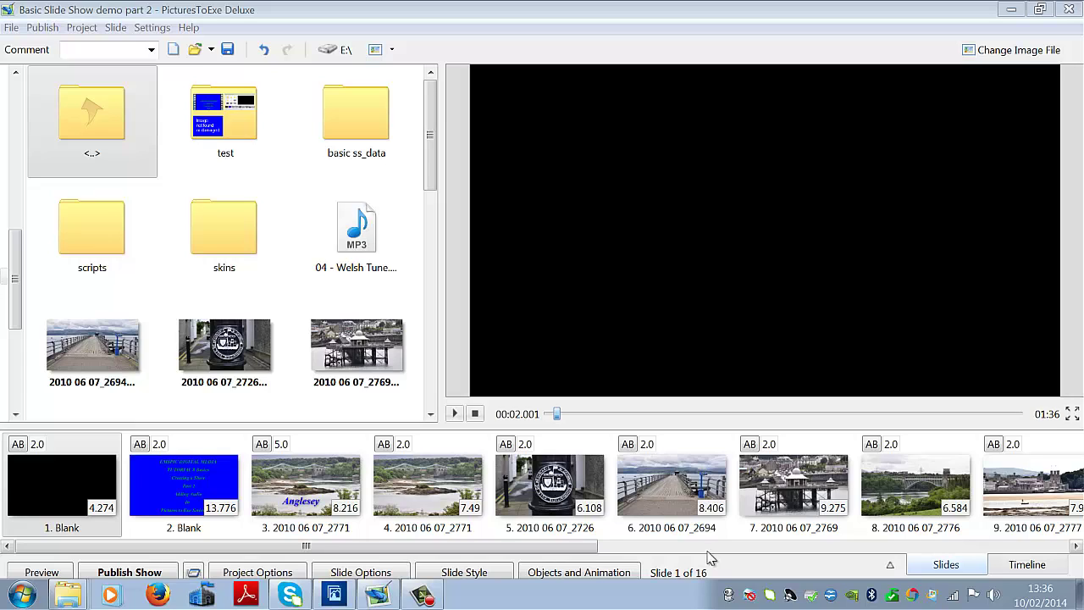
{"action": "left_click", "coordinate": [757, 567]}
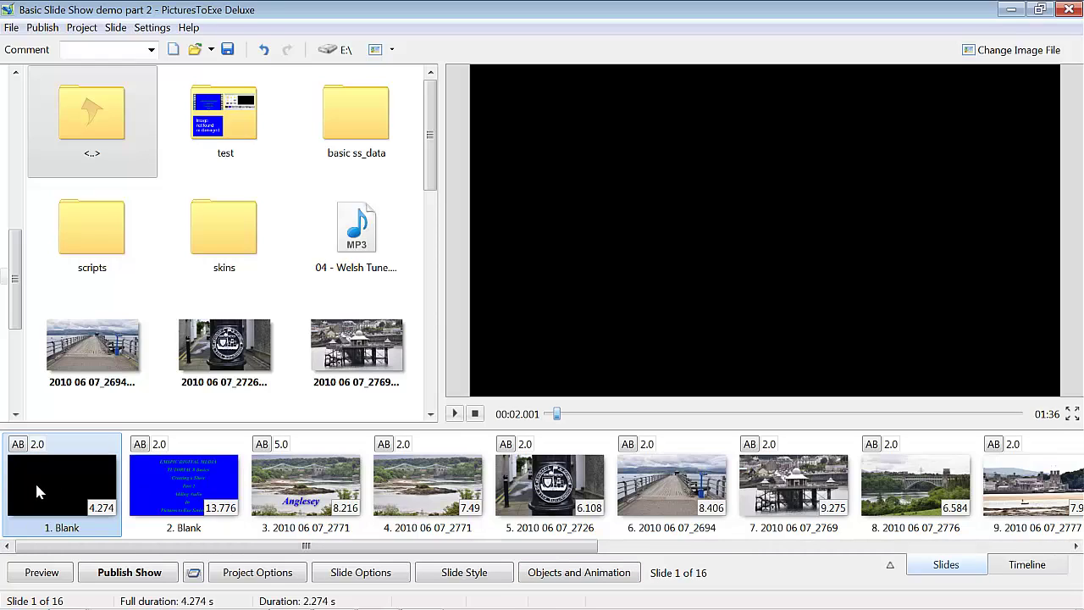
In Project Options, remove the current Welsh Tune from Track 1 and start adding an audio file
{"action": "left_click", "coordinate": [257, 573]}
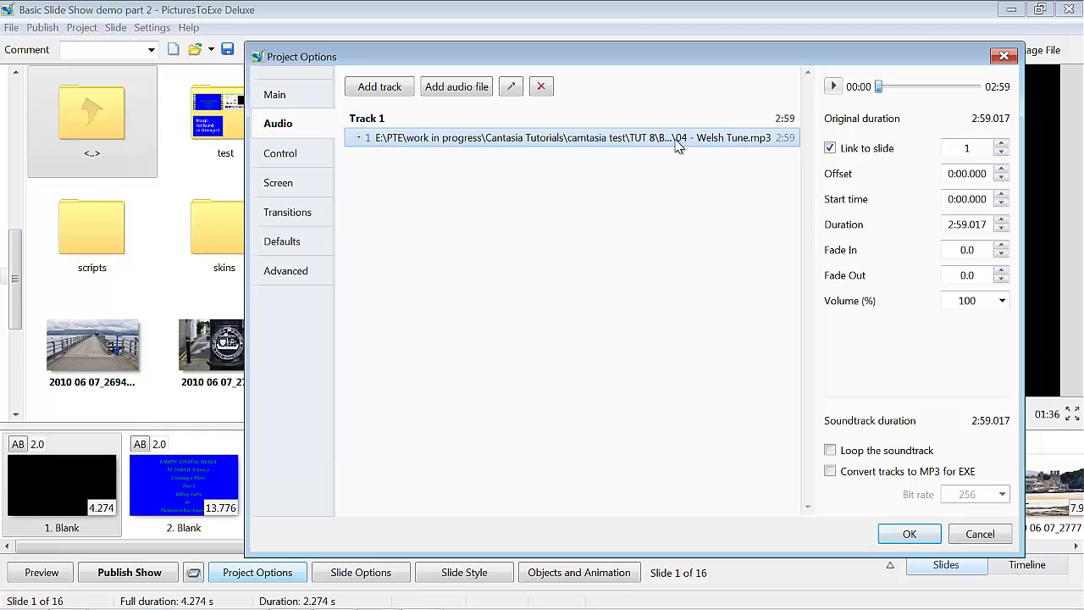
{"action": "left_click", "coordinate": [543, 87]}
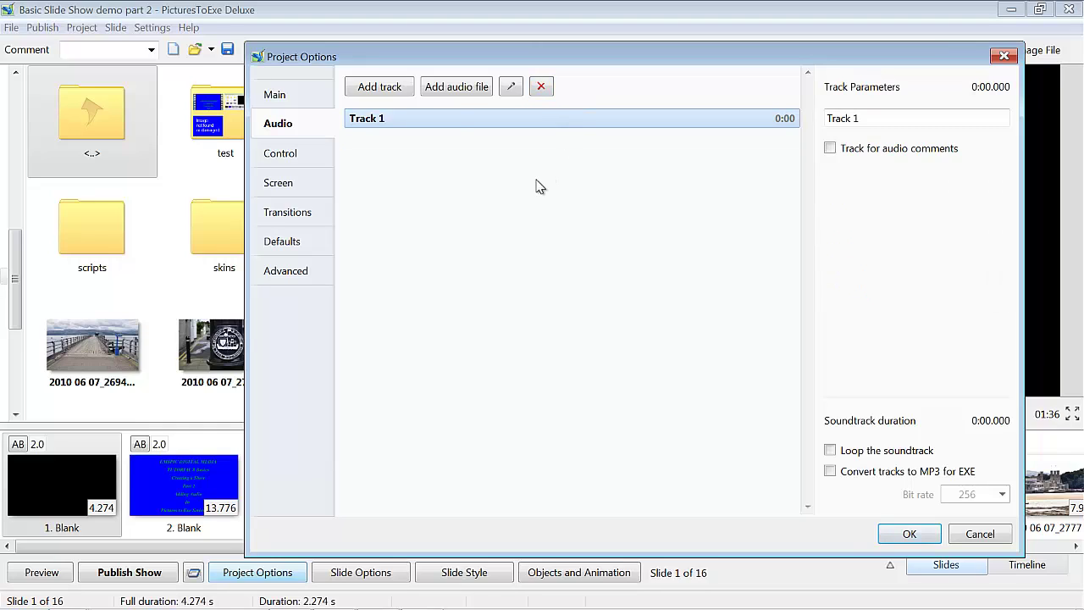
{"action": "left_click", "coordinate": [456, 88]}
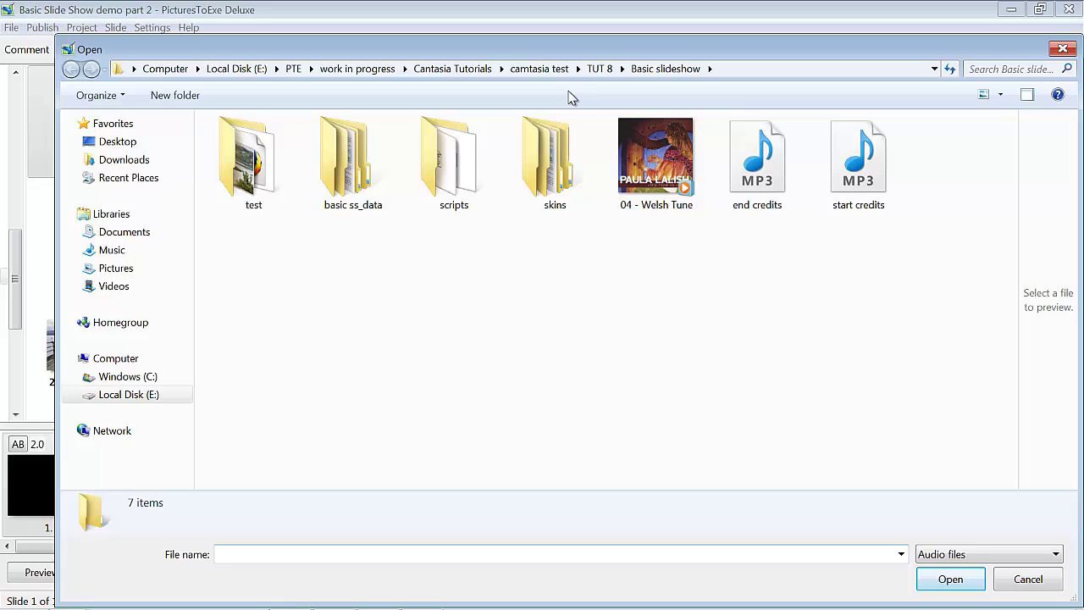
Load 04 - Welsh Tune.mp3 into Track 1, giving a 2:59.017 soundtrack
{"action": "mouse_move", "coordinate": [657, 181]}
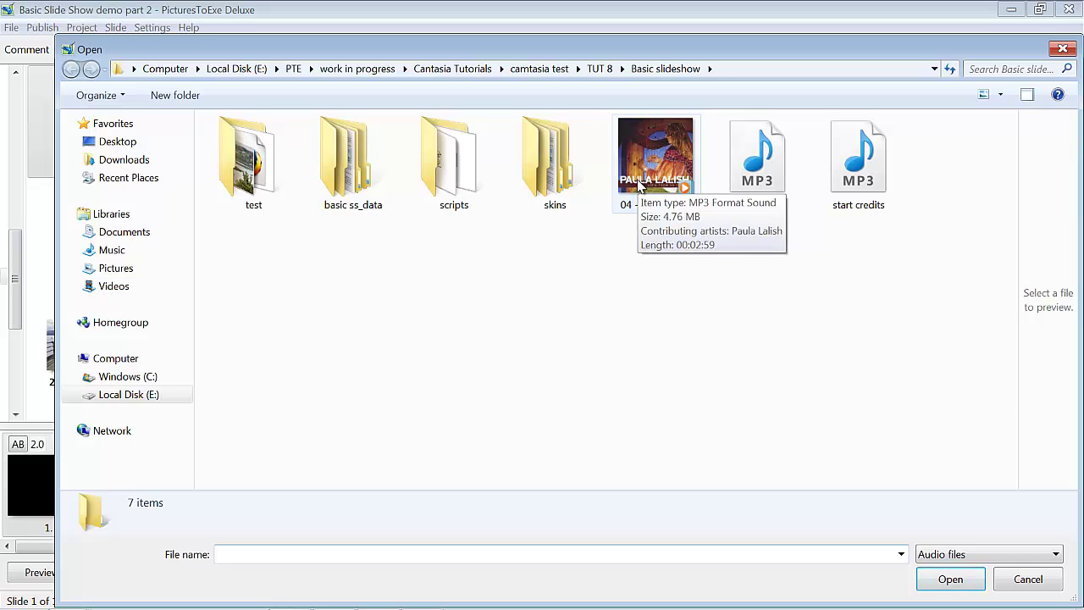
{"action": "left_click", "coordinate": [649, 188]}
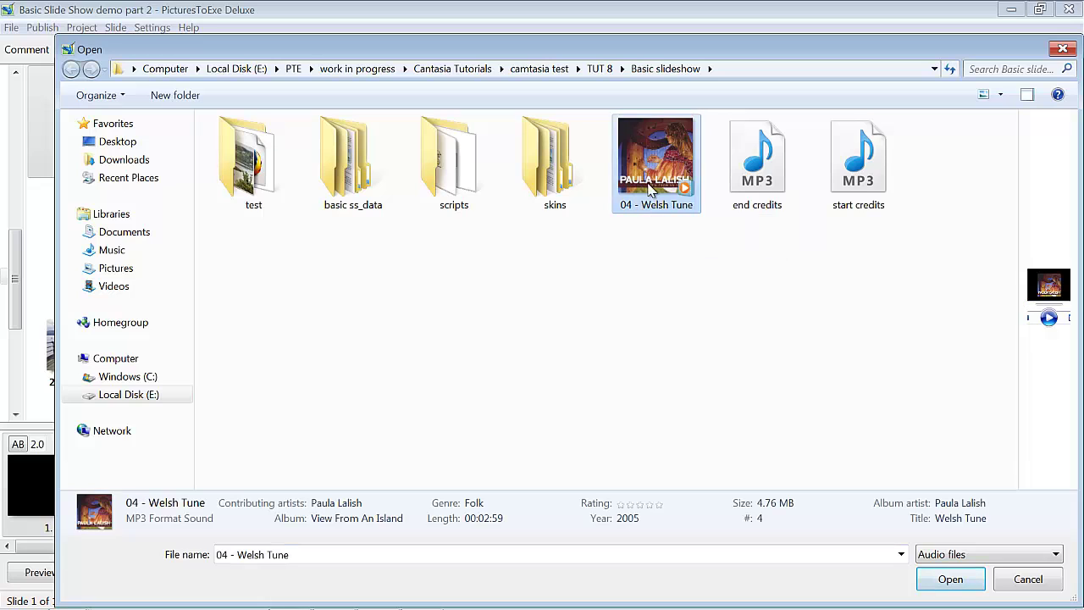
{"action": "left_click", "coordinate": [949, 581]}
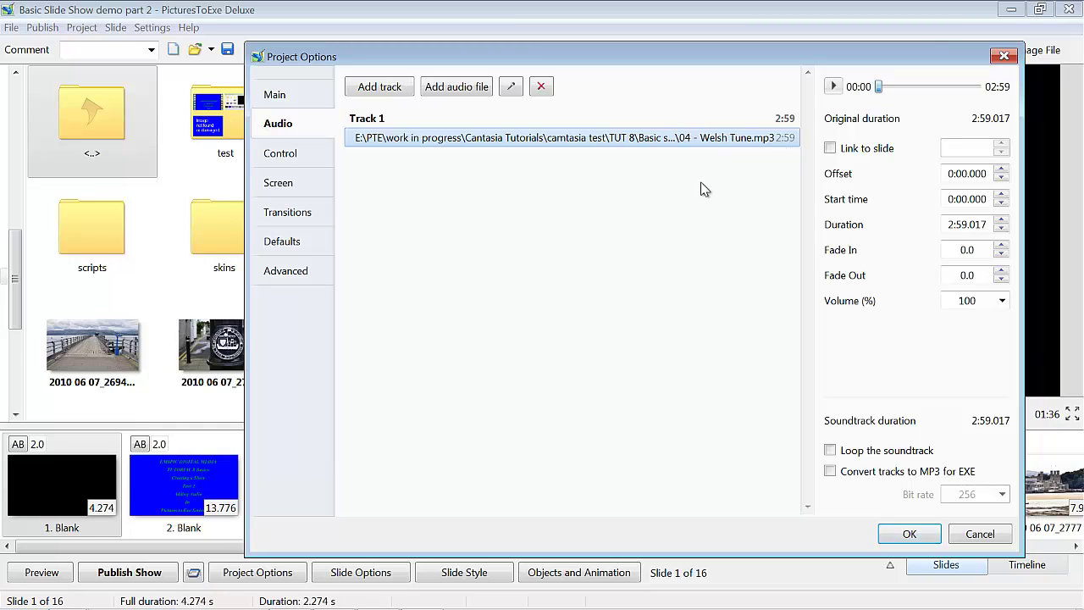
Link the Welsh Tune to slide 1, confirm, then play and pause a preview and return to slide 1
{"action": "left_click", "coordinate": [830, 148]}
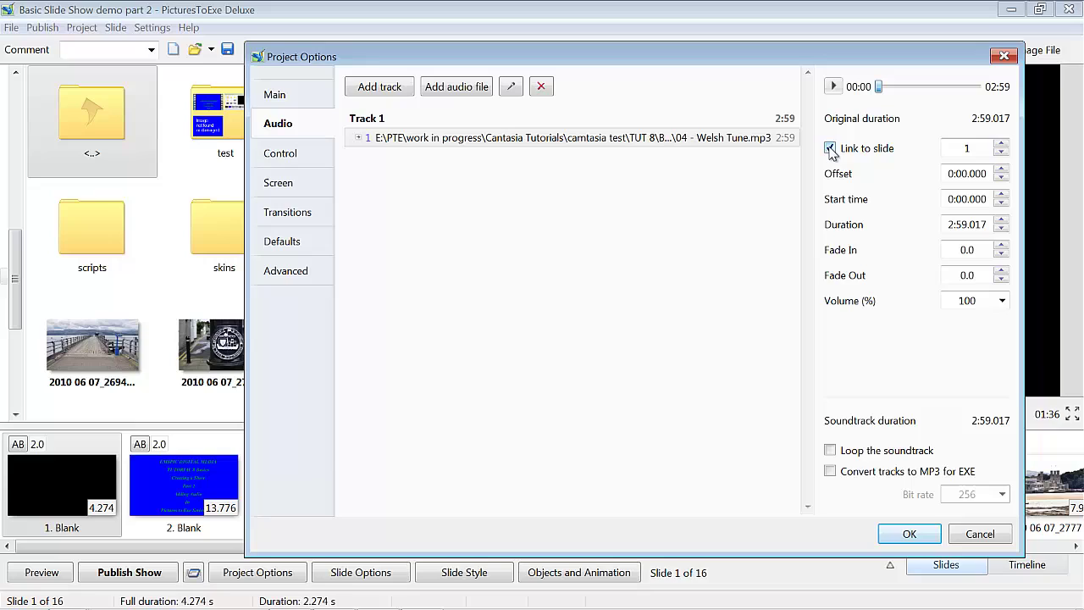
{"action": "left_click", "coordinate": [911, 536]}
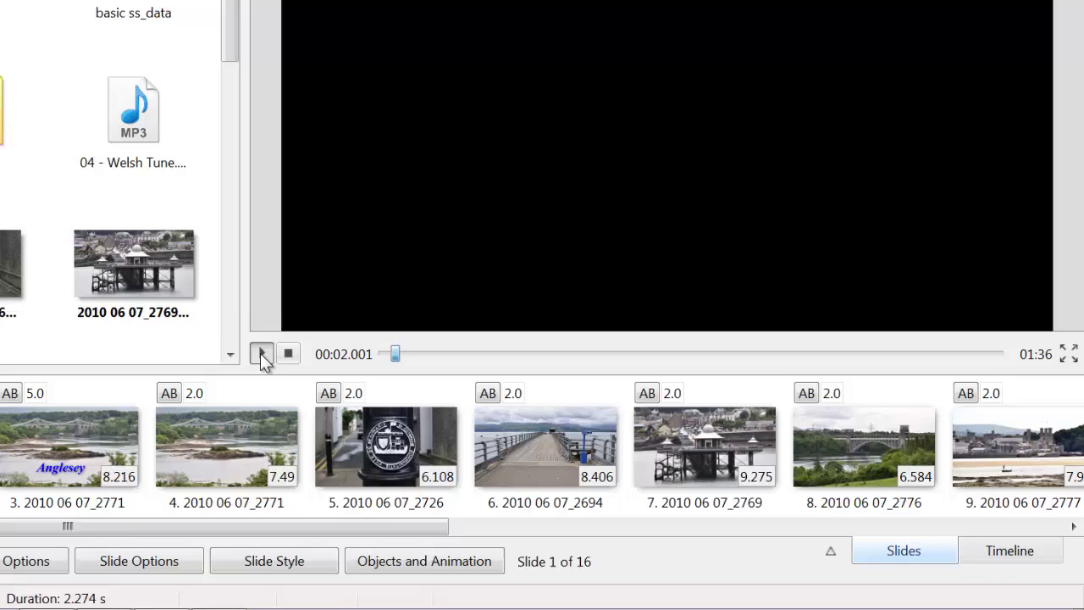
{"action": "left_click", "coordinate": [455, 414]}
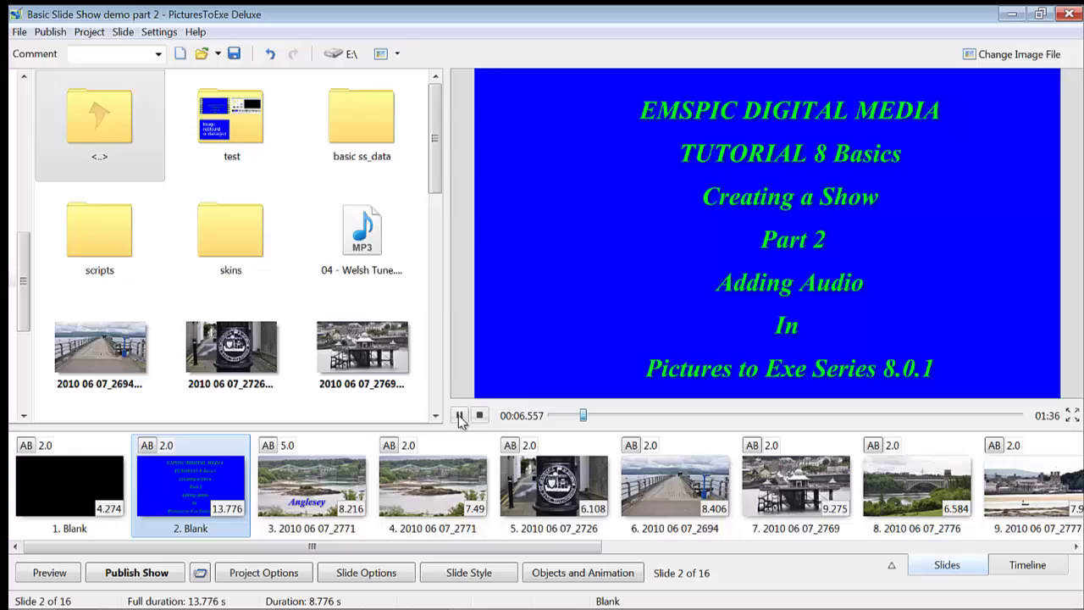
{"action": "left_click", "coordinate": [460, 415]}
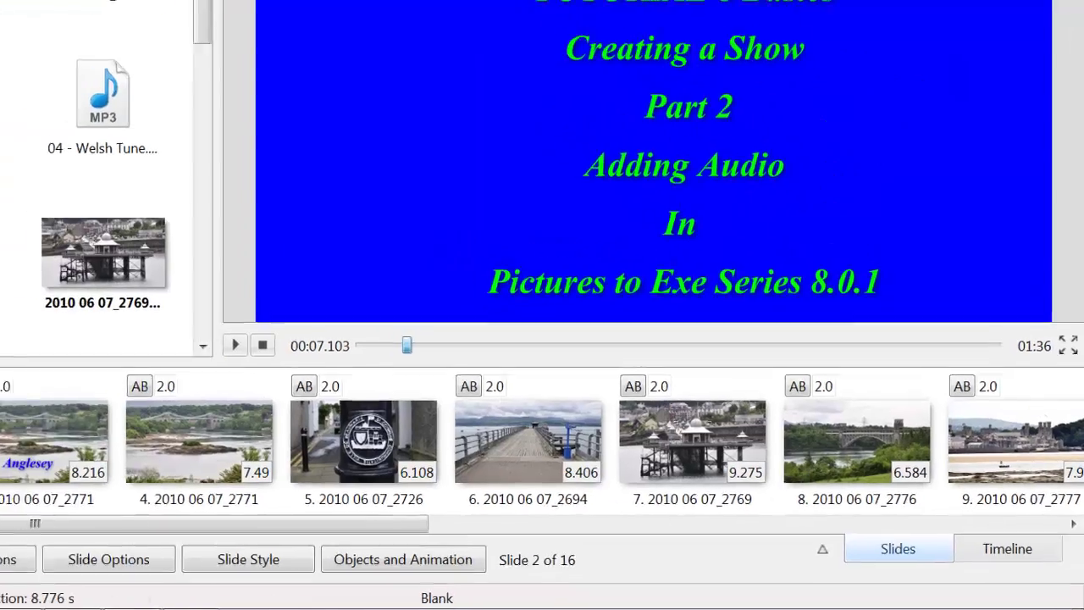
{"action": "left_click", "coordinate": [0, 432]}
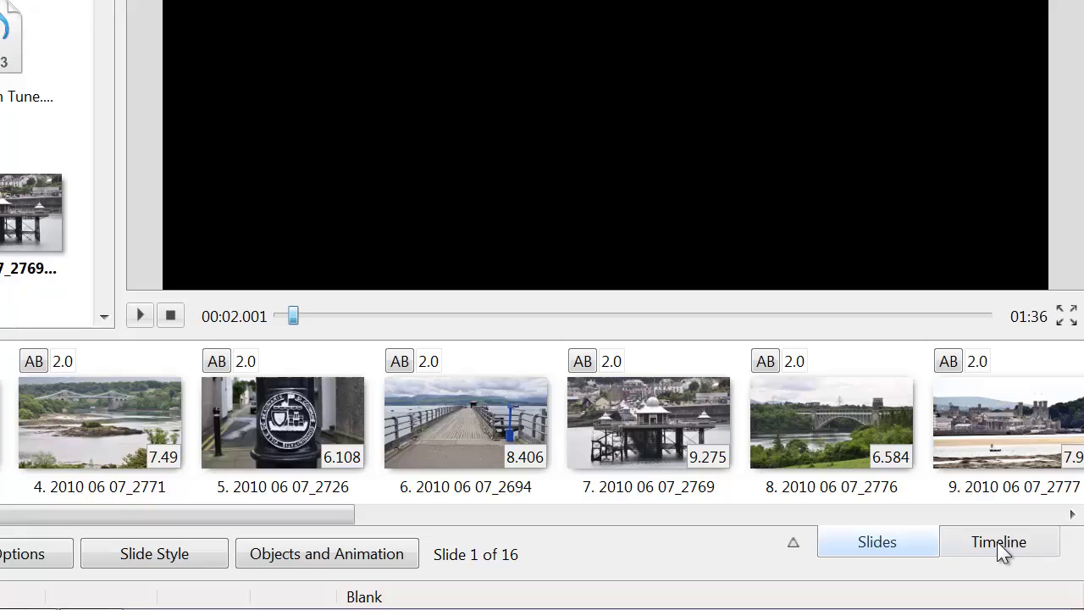
Show the Timeline with slide clips laid out above the 04 - Welsh Tune.mp3 waveform
{"action": "left_click", "coordinate": [997, 541]}
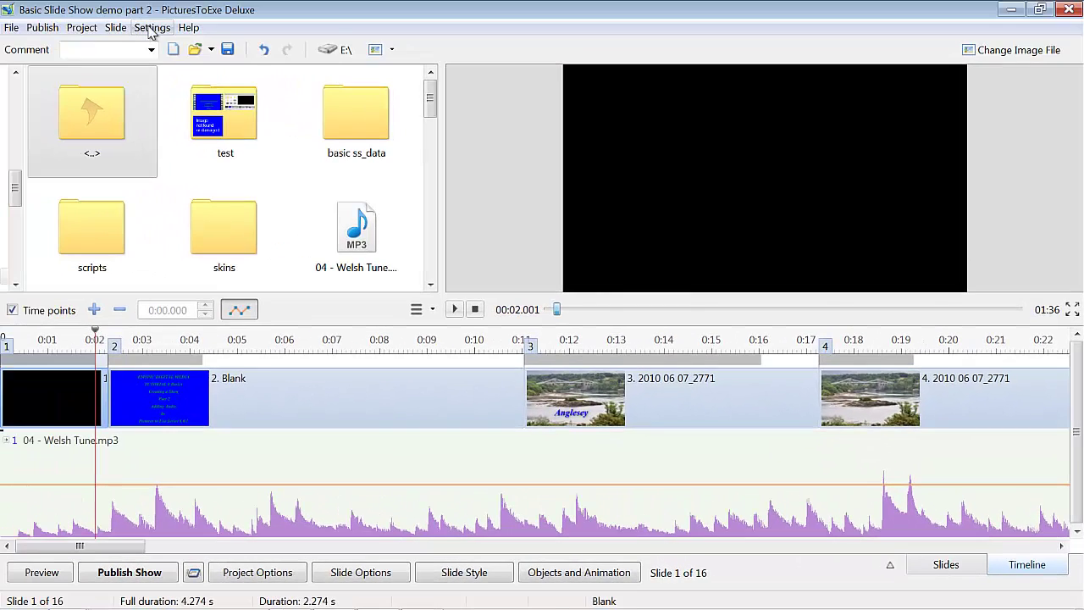
{"action": "left_click", "coordinate": [151, 28]}
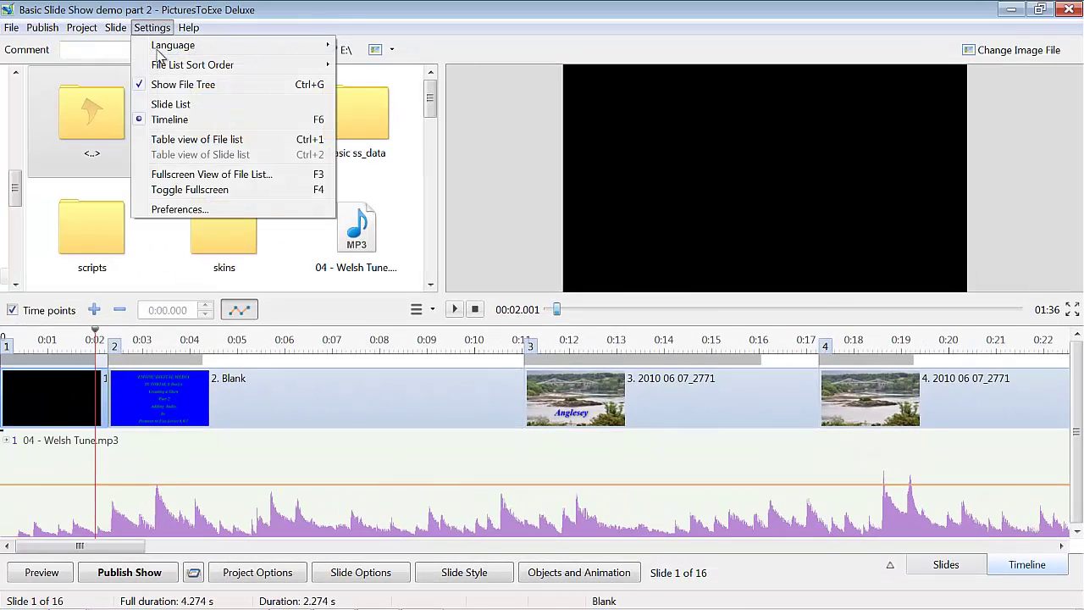
Try the Mixed channels waveform display in the Timeline preferences
{"action": "left_click", "coordinate": [180, 210]}
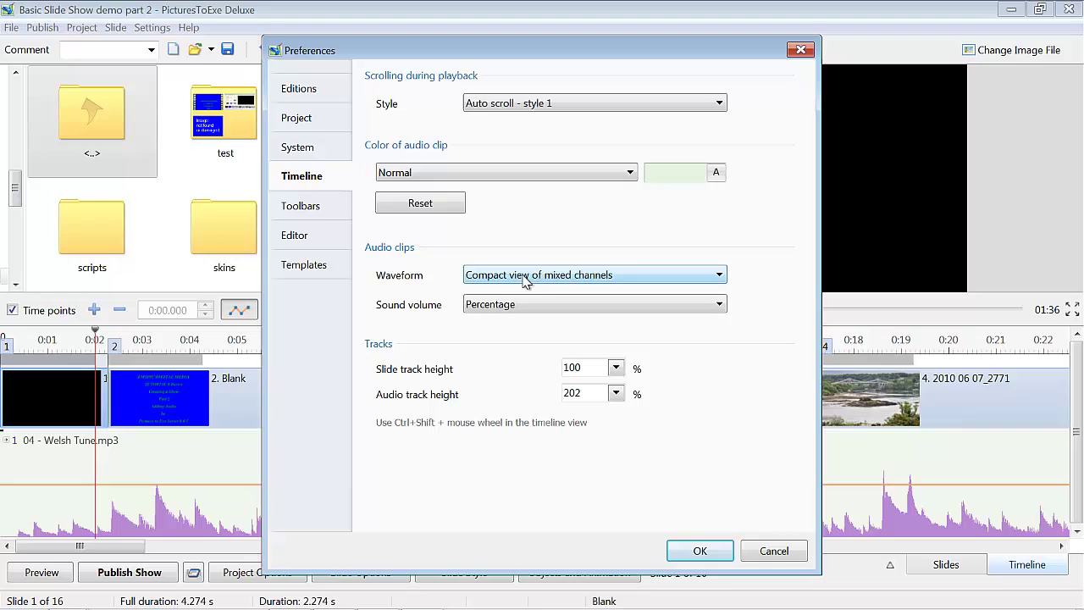
{"action": "left_click", "coordinate": [721, 279]}
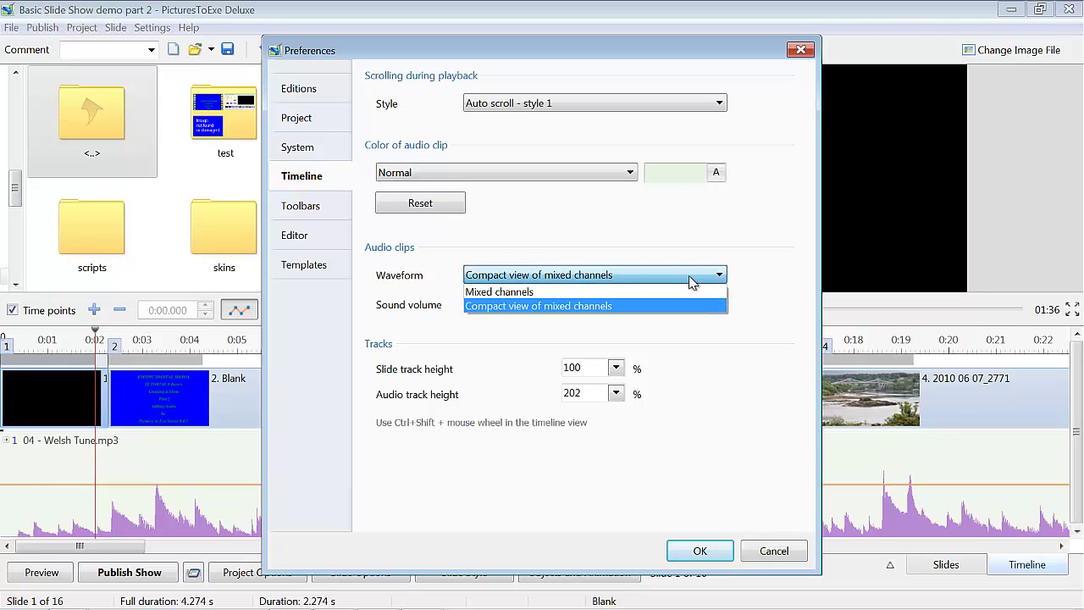
{"action": "left_click", "coordinate": [522, 292]}
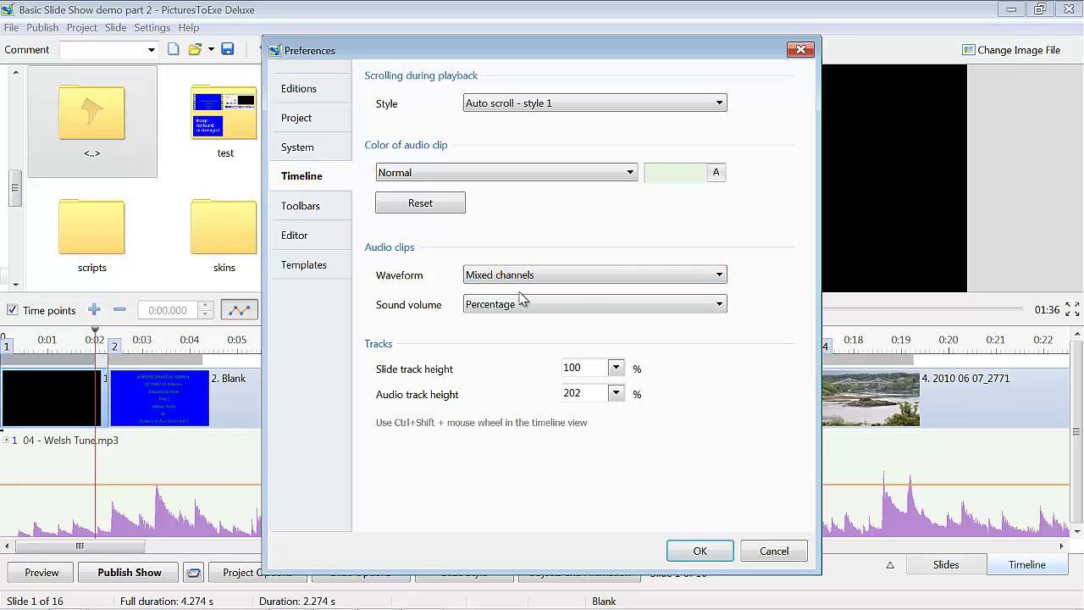
{"action": "left_click", "coordinate": [700, 551]}
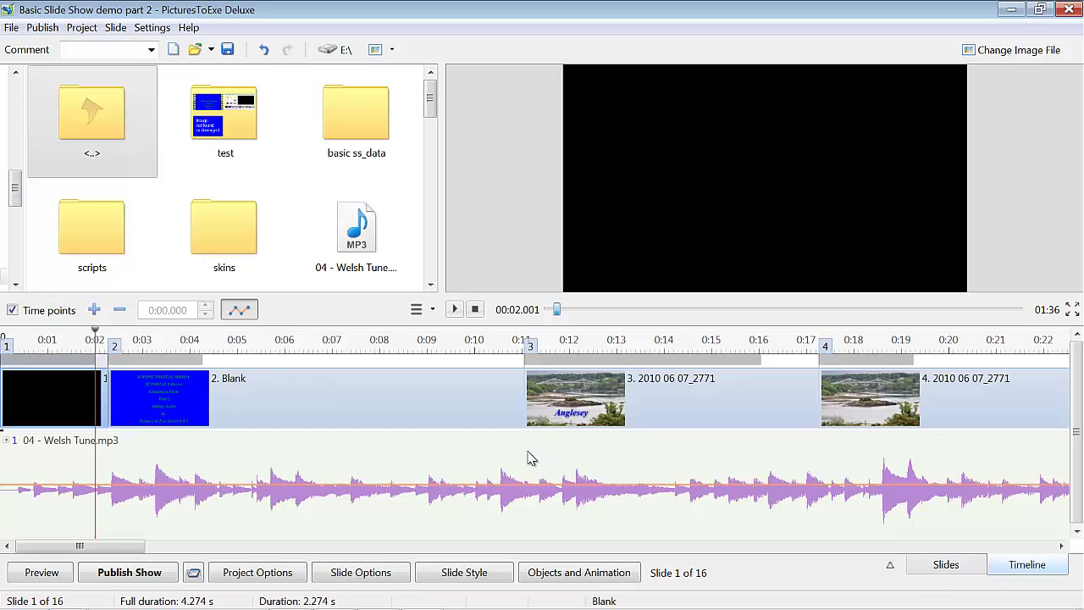
Set the audio clip colour to Waveform with a Compact view waveform
{"action": "left_click", "coordinate": [153, 28]}
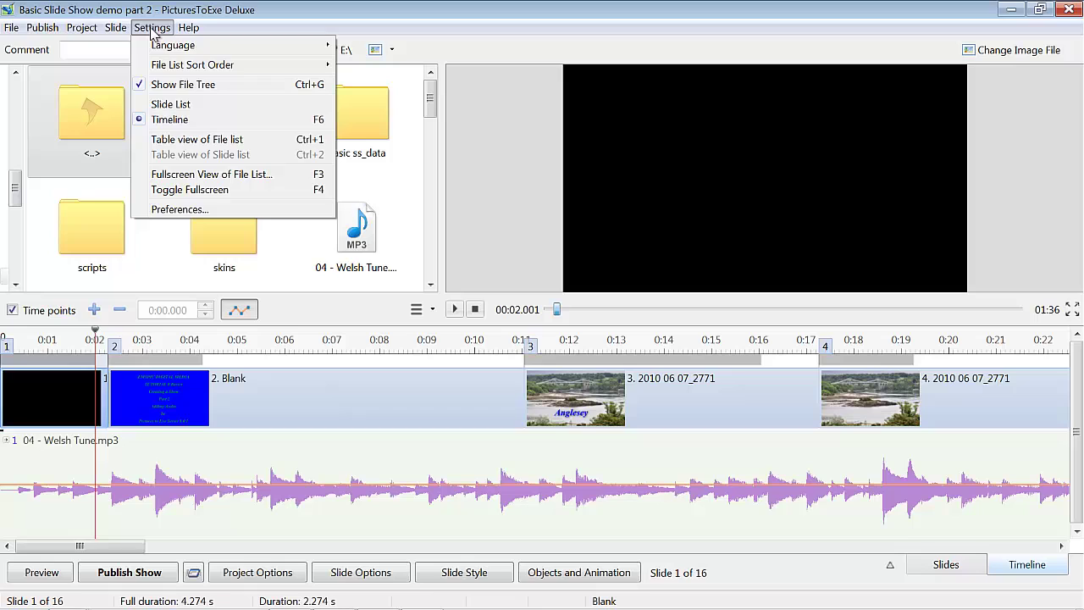
{"action": "left_click", "coordinate": [177, 210]}
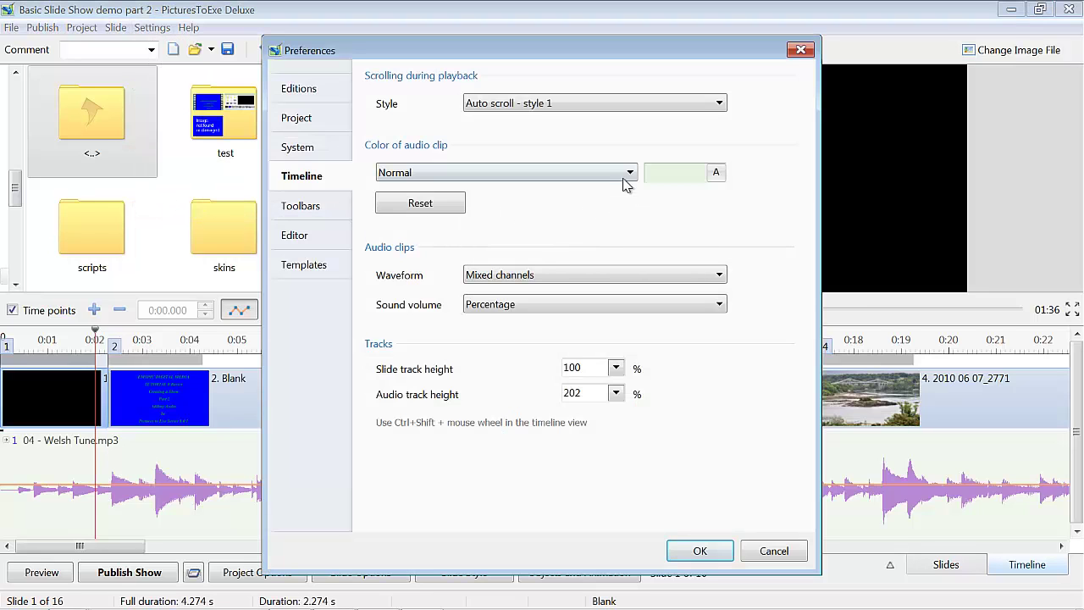
{"action": "scroll", "coordinate": [632, 177], "scroll_direction": "down", "scroll_amount": 1}
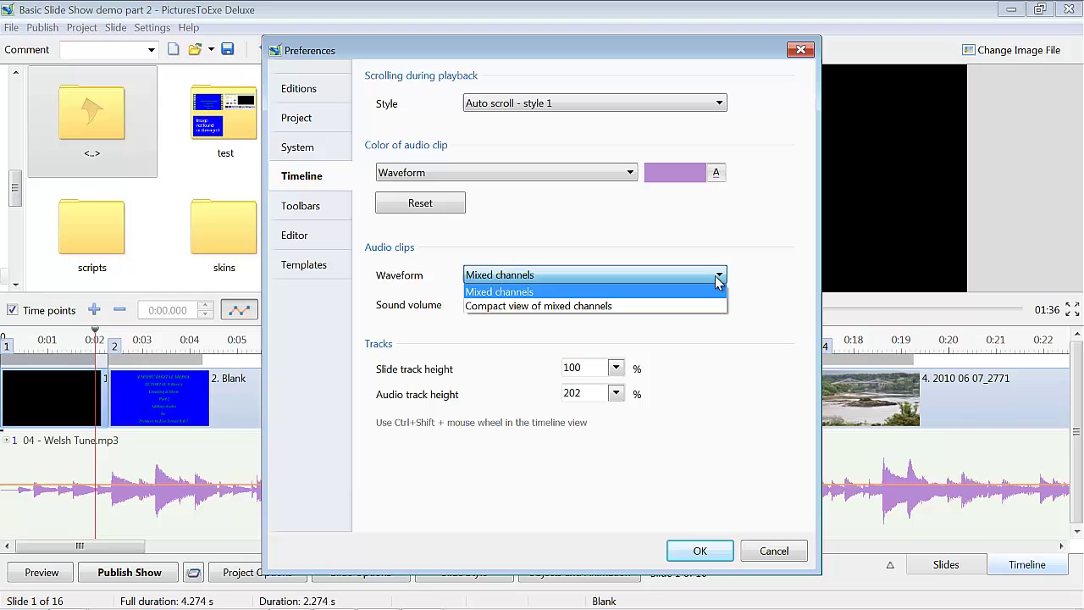
{"action": "left_click", "coordinate": [595, 306]}
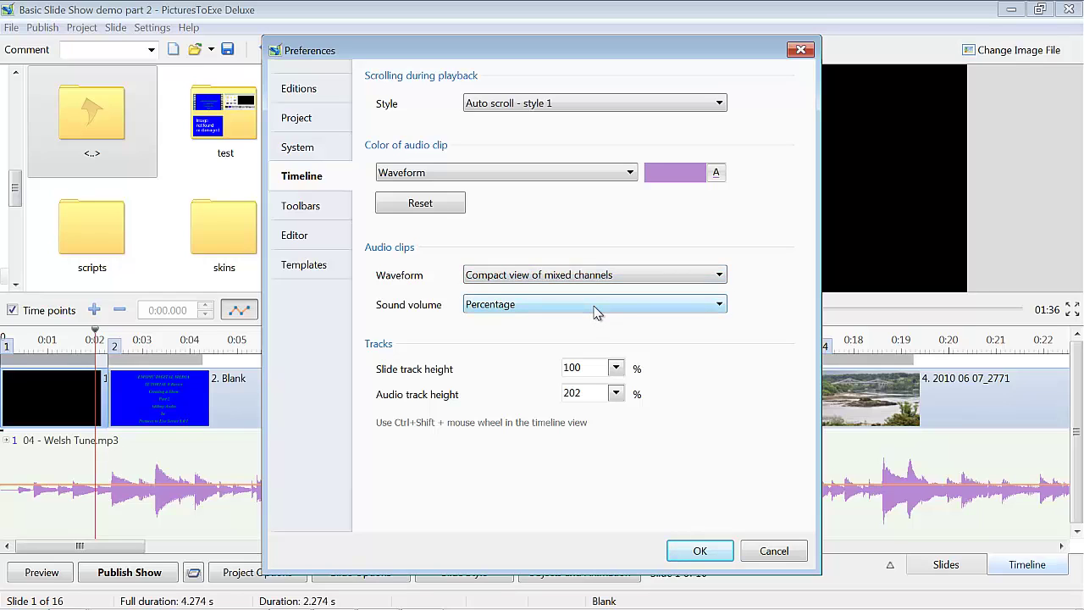
{"action": "left_click", "coordinate": [699, 550]}
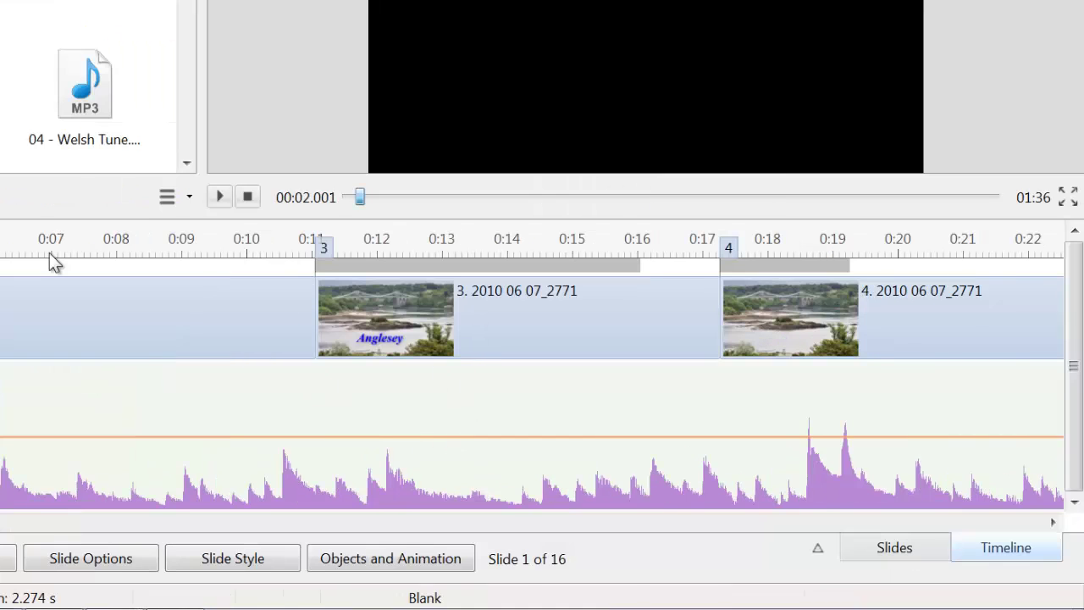
Add a 100% volume point on the Welsh Tune envelope at 0:07 in slide 2
{"action": "left_click", "coordinate": [454, 258]}
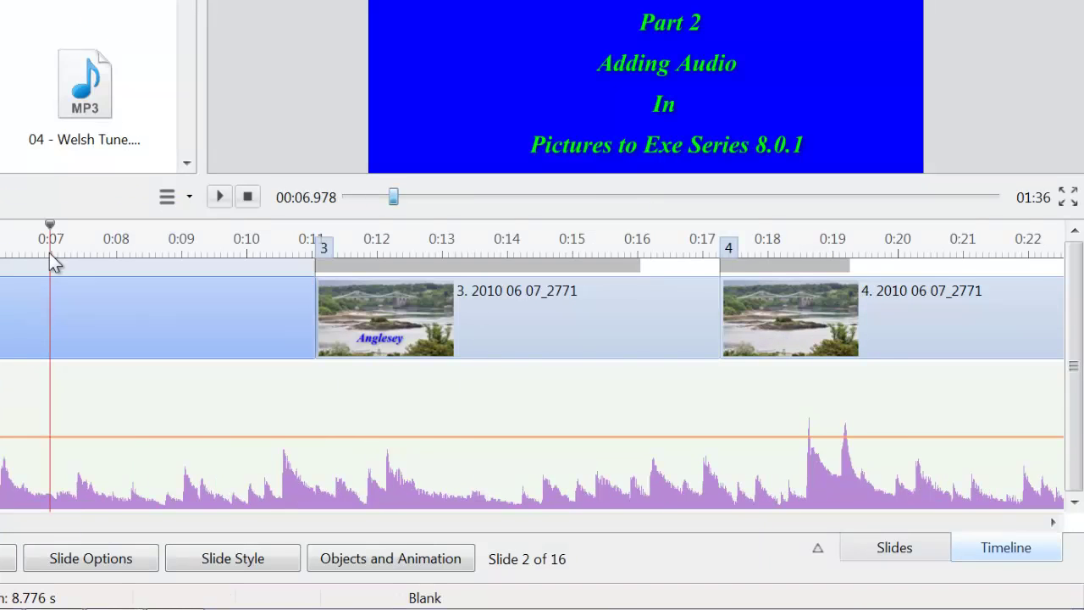
{"action": "left_click", "coordinate": [49, 437]}
{"action": "mouse_move", "coordinate": [51, 440]}
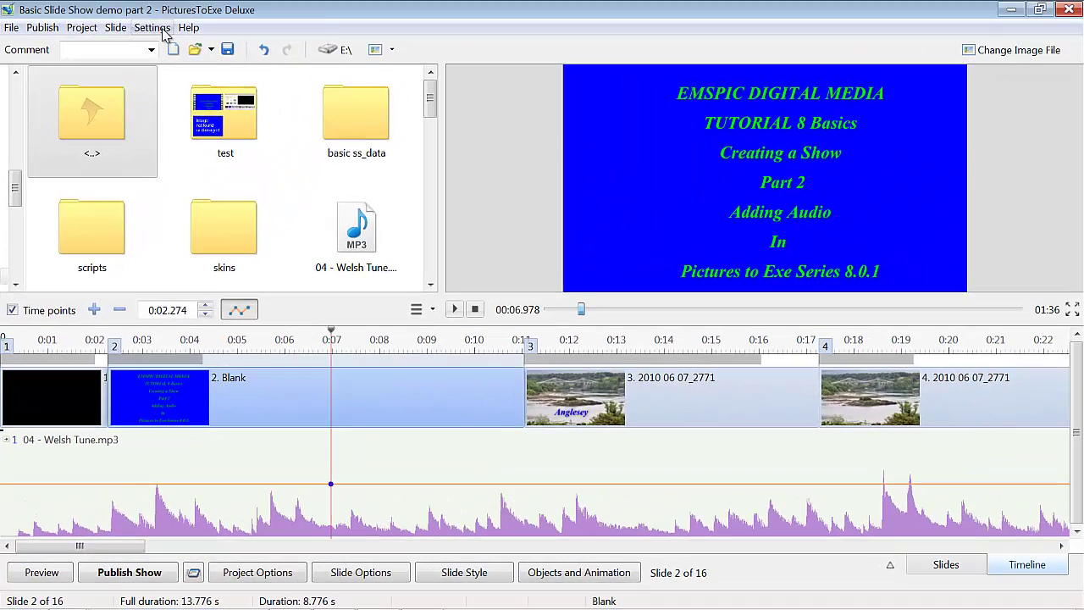
Colour the audio volume keypoints orange (ff8000) via the Timeline preferences
{"action": "left_click", "coordinate": [157, 27]}
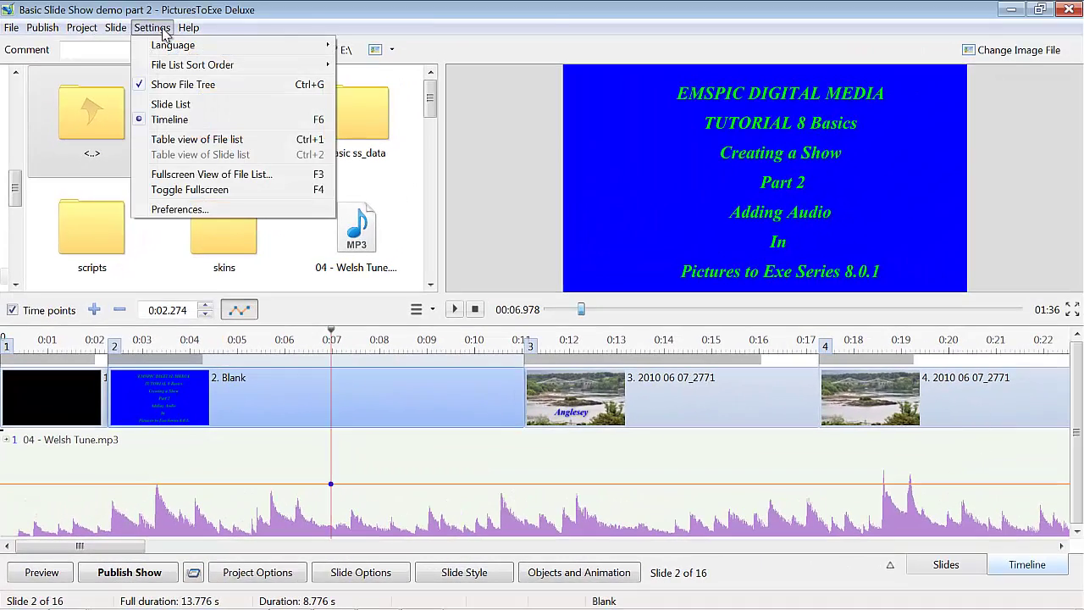
{"action": "left_click", "coordinate": [187, 211]}
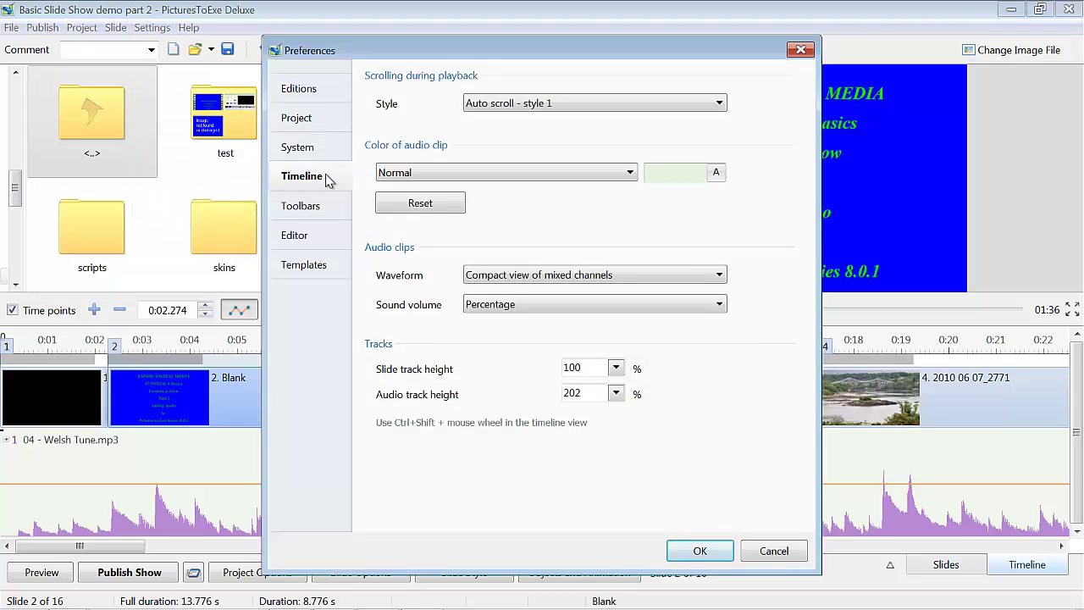
{"action": "left_click", "coordinate": [625, 176]}
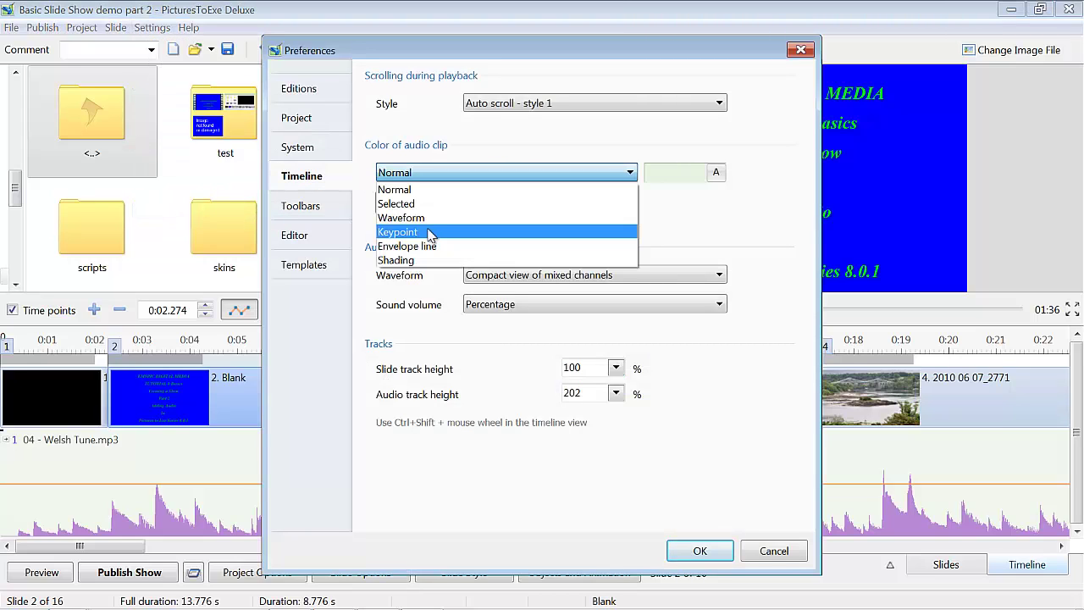
{"action": "left_click", "coordinate": [429, 236]}
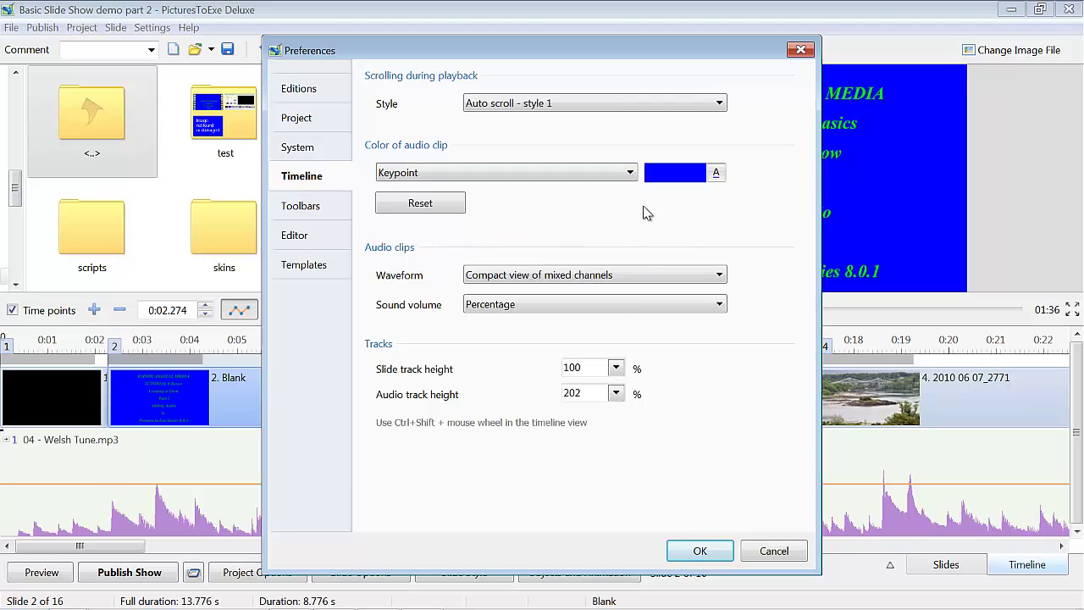
{"action": "left_click", "coordinate": [717, 173]}
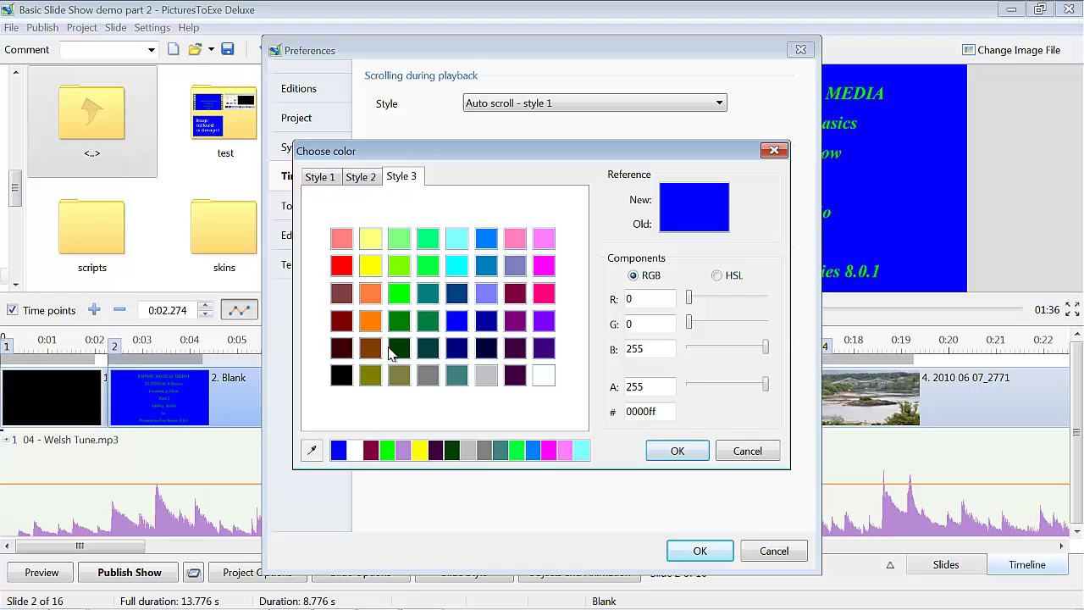
{"action": "left_click", "coordinate": [370, 320]}
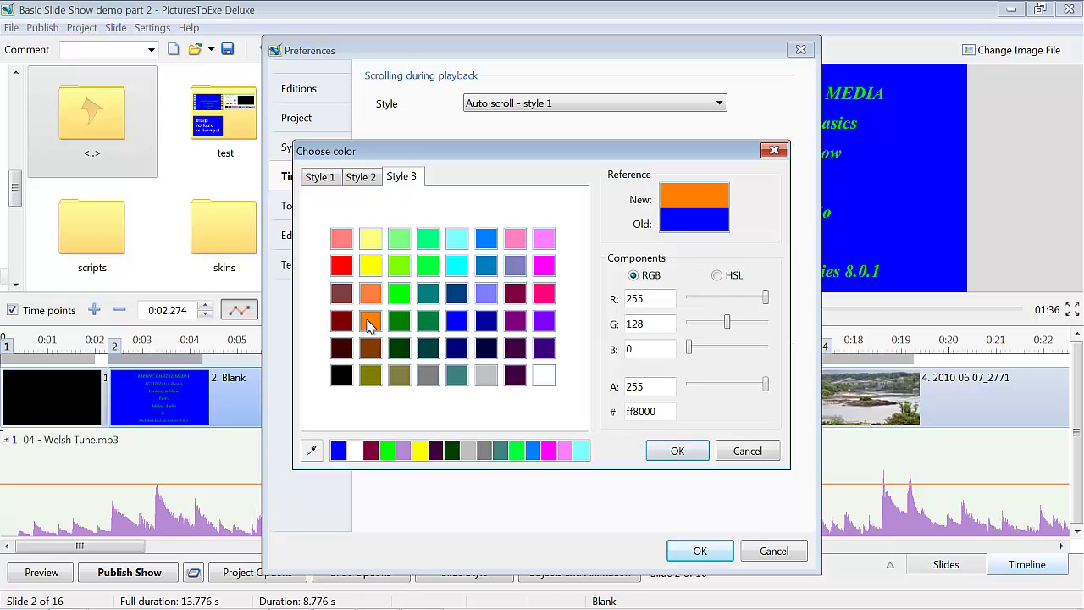
{"action": "left_click", "coordinate": [682, 451]}
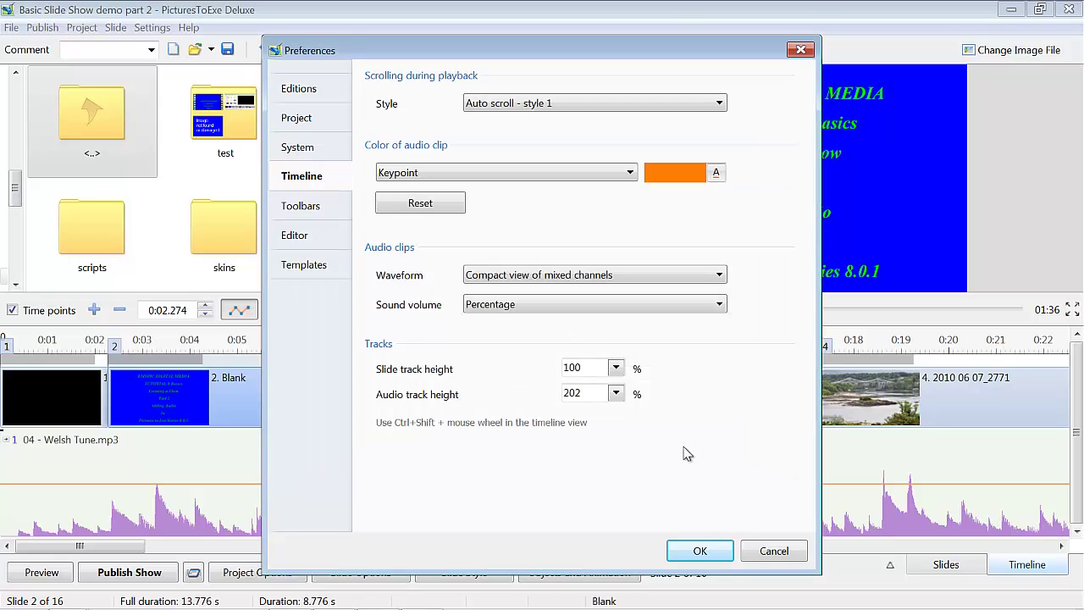
{"action": "left_click", "coordinate": [700, 550]}
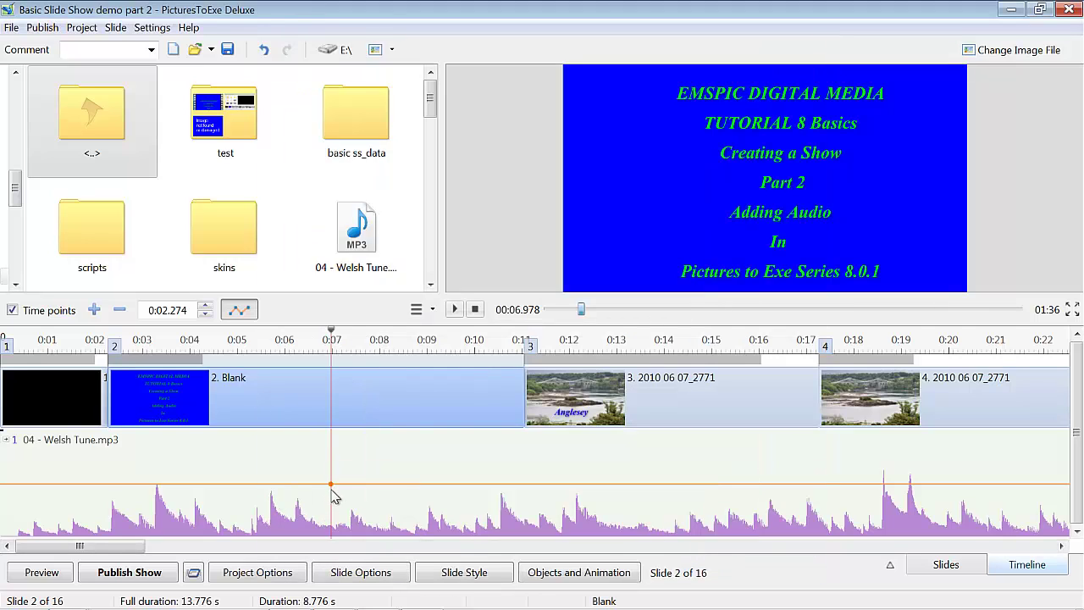
Set the audio volume keypoint colour back to blue in the Timeline preferences
{"action": "mouse_move", "coordinate": [332, 495]}
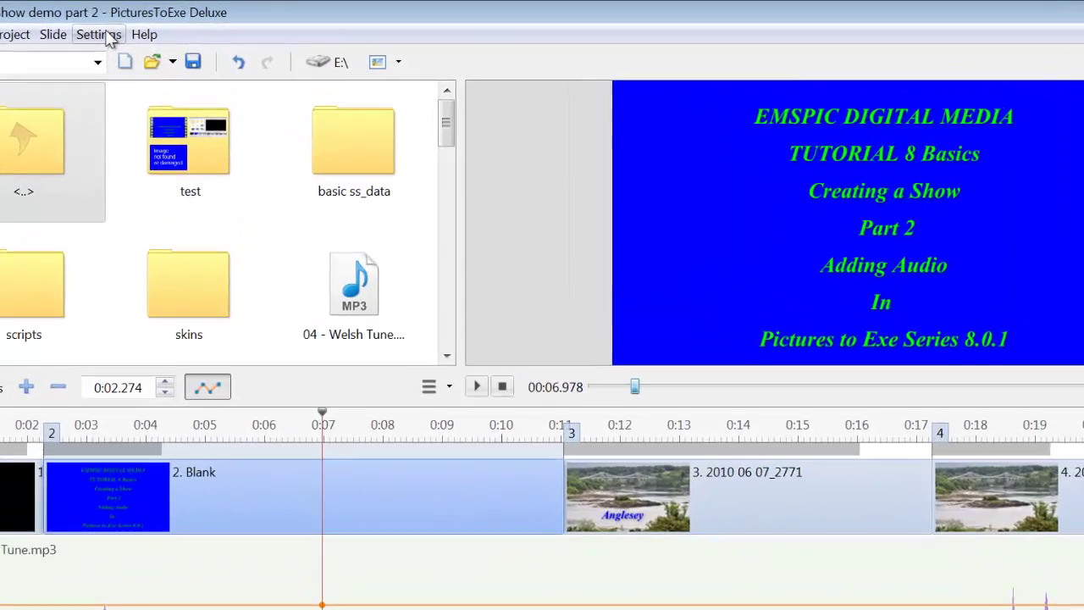
{"action": "left_click", "coordinate": [156, 27]}
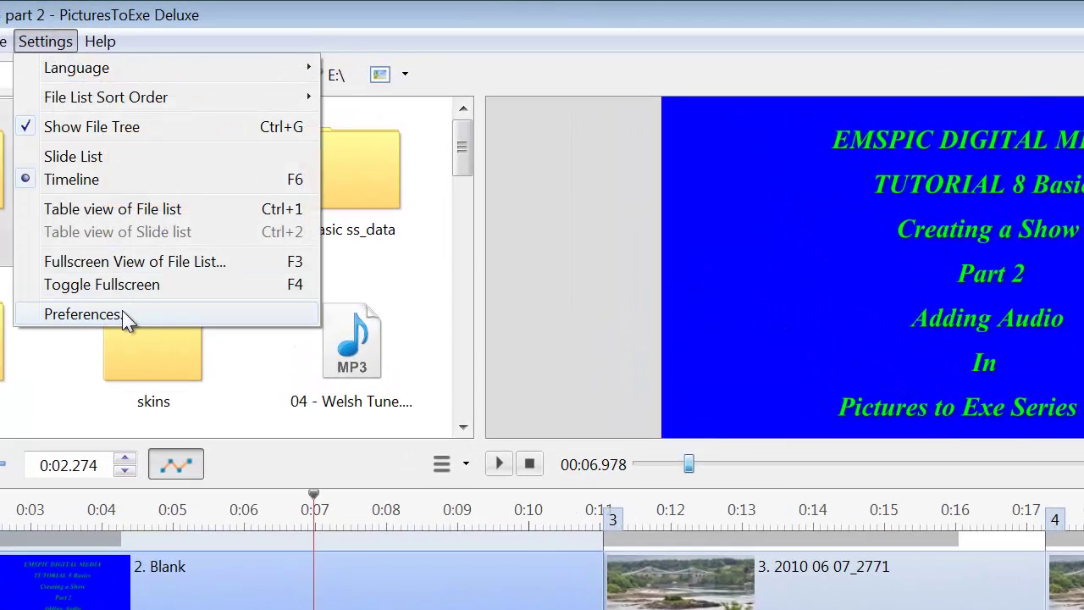
{"action": "left_click", "coordinate": [82, 314]}
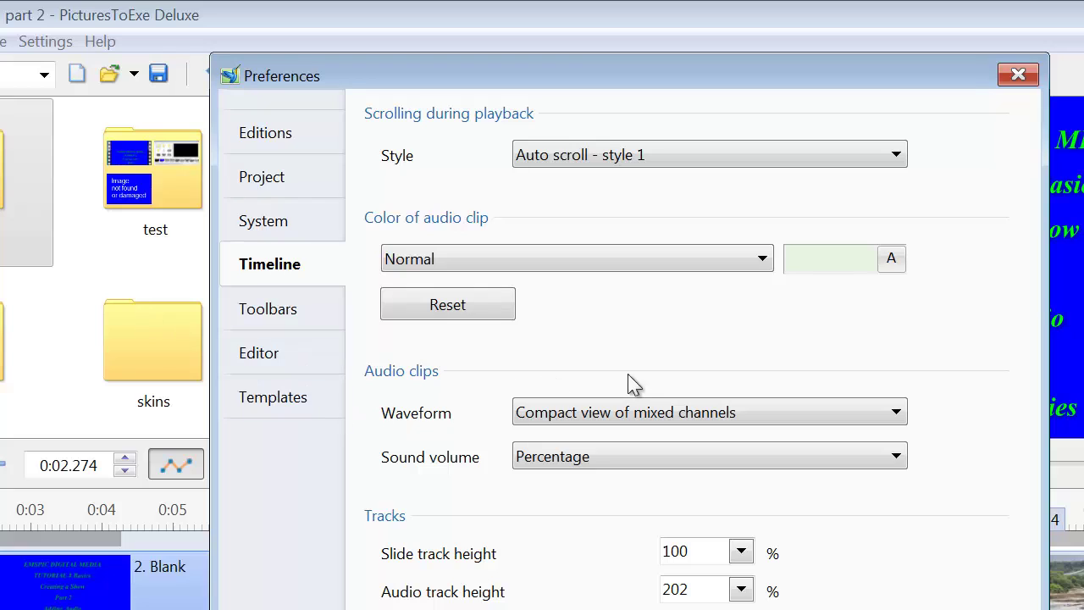
{"action": "left_click", "coordinate": [764, 263]}
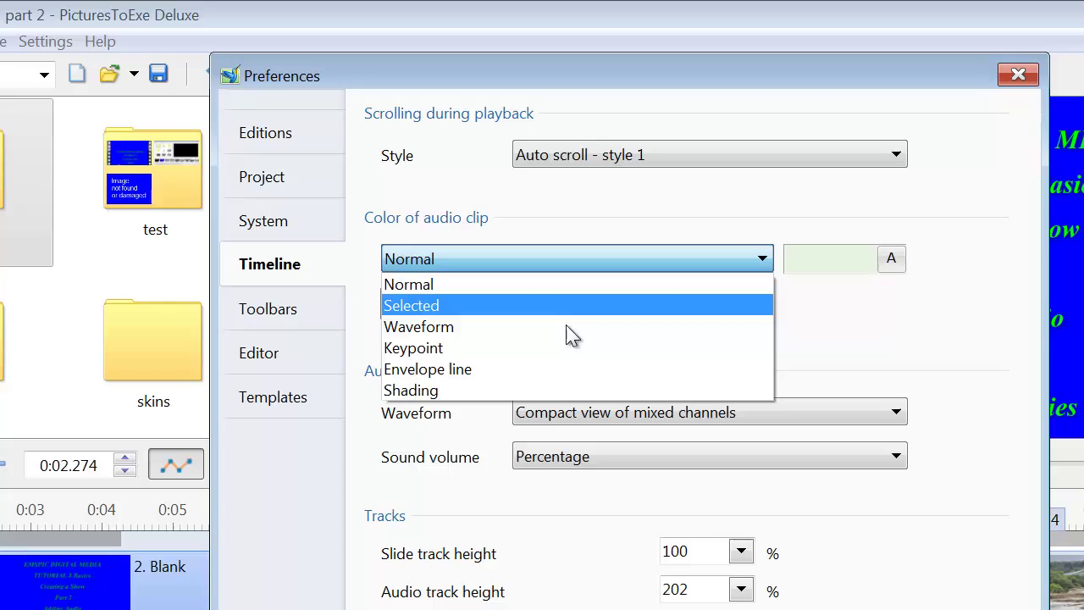
{"action": "left_click", "coordinate": [495, 347]}
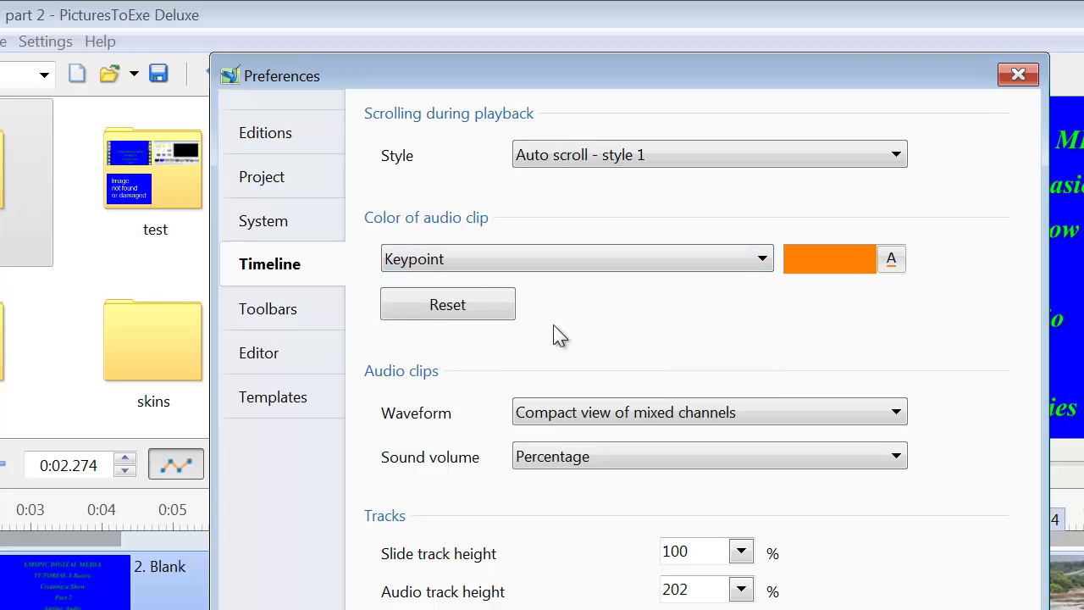
{"action": "left_click", "coordinate": [891, 260]}
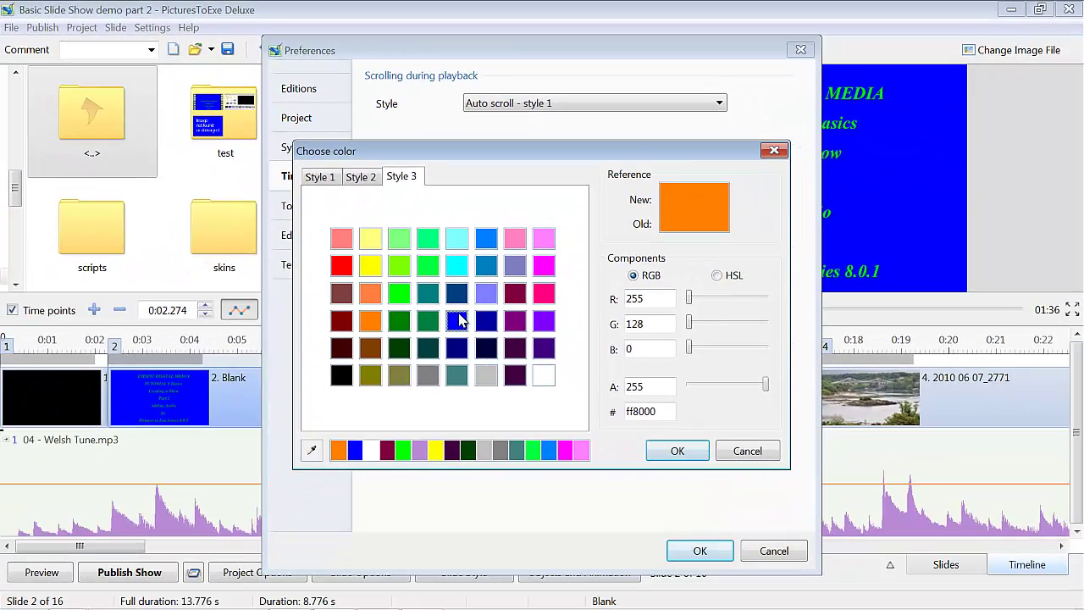
{"action": "left_click", "coordinate": [457, 319]}
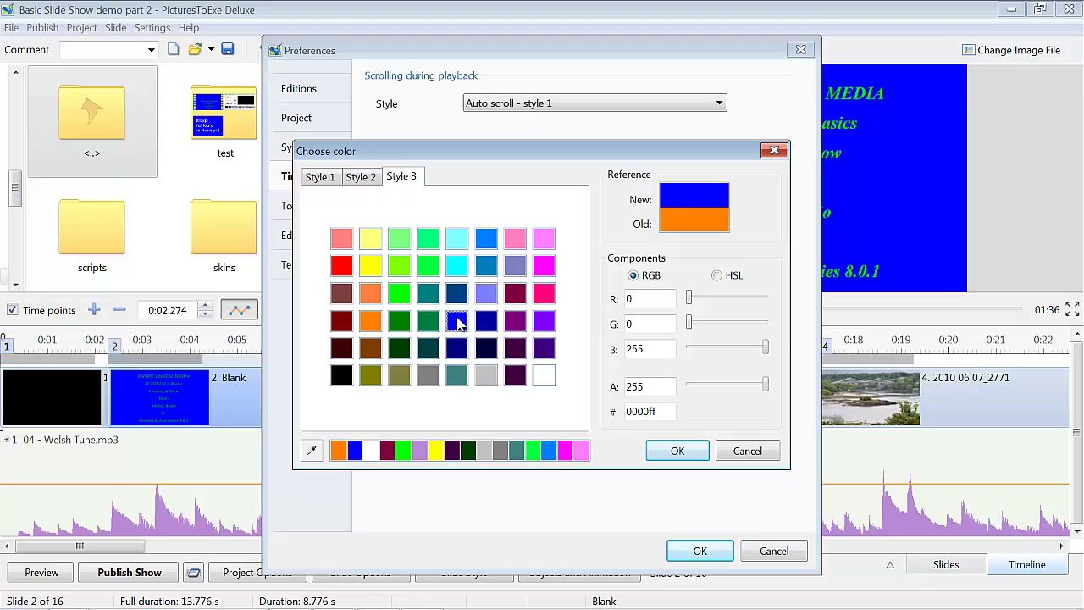
{"action": "left_click", "coordinate": [691, 552]}
{"action": "left_click", "coordinate": [677, 451]}
{"action": "left_click", "coordinate": [700, 551]}
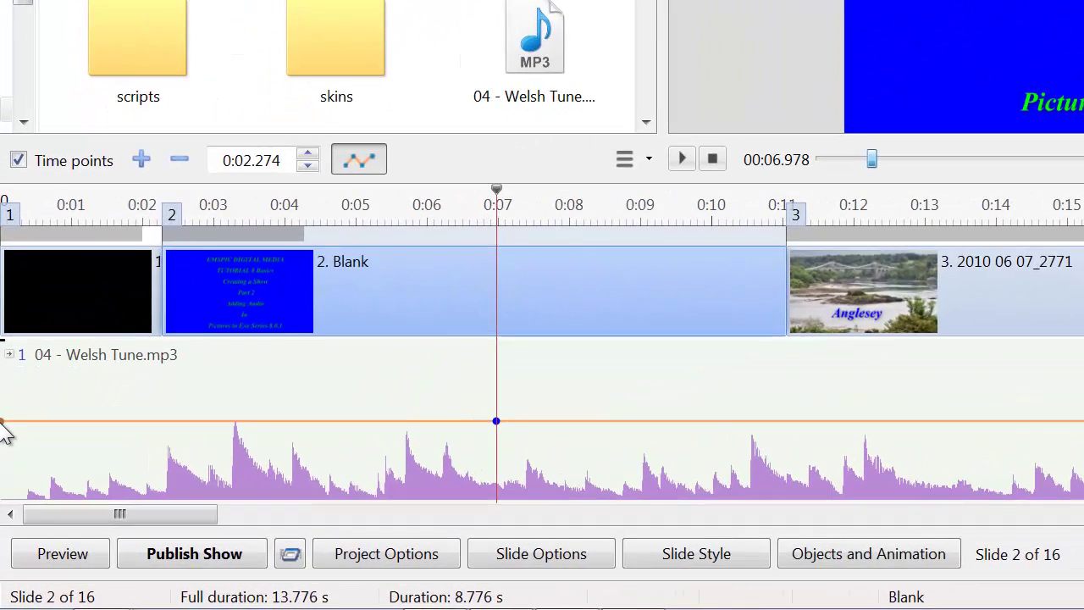
Drag the Welsh Tune's starting volume point from 100% down to 0% for a fade-in
{"action": "mouse_move", "coordinate": [2, 497]}
{"action": "left_click_drag", "start_coordinate": [3, 432], "coordinate": [7, 501]}
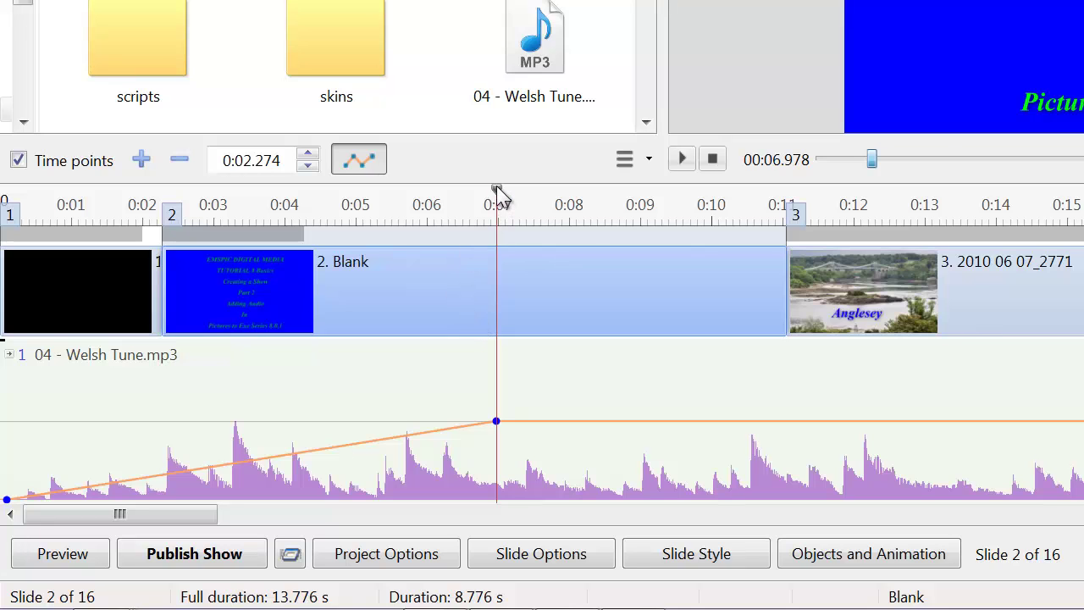
{"action": "left_click_drag", "start_coordinate": [498, 193], "coordinate": [4, 203]}
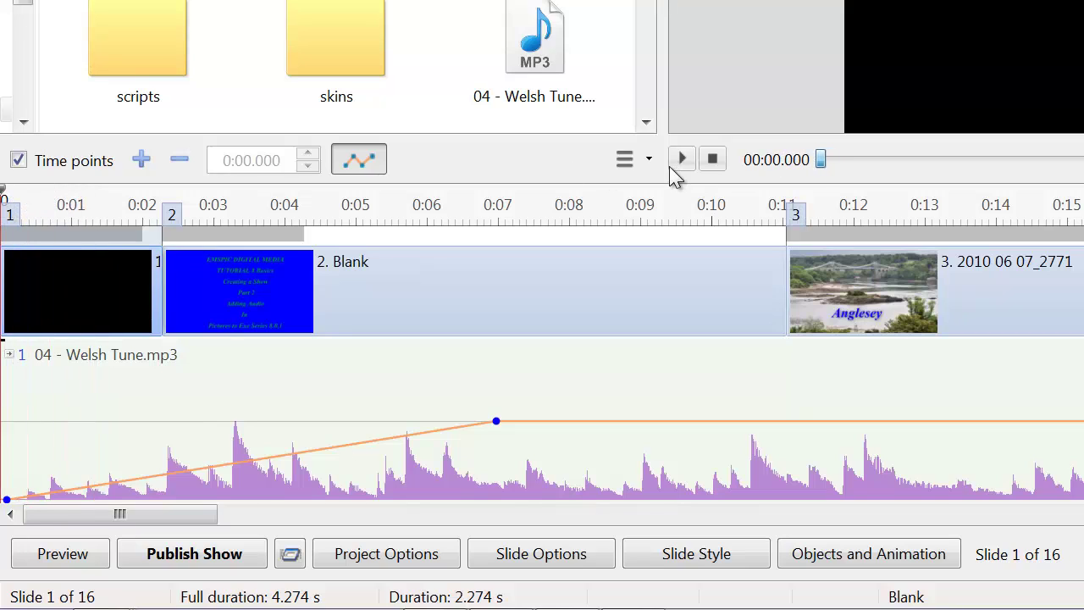
{"action": "left_click", "coordinate": [683, 159]}
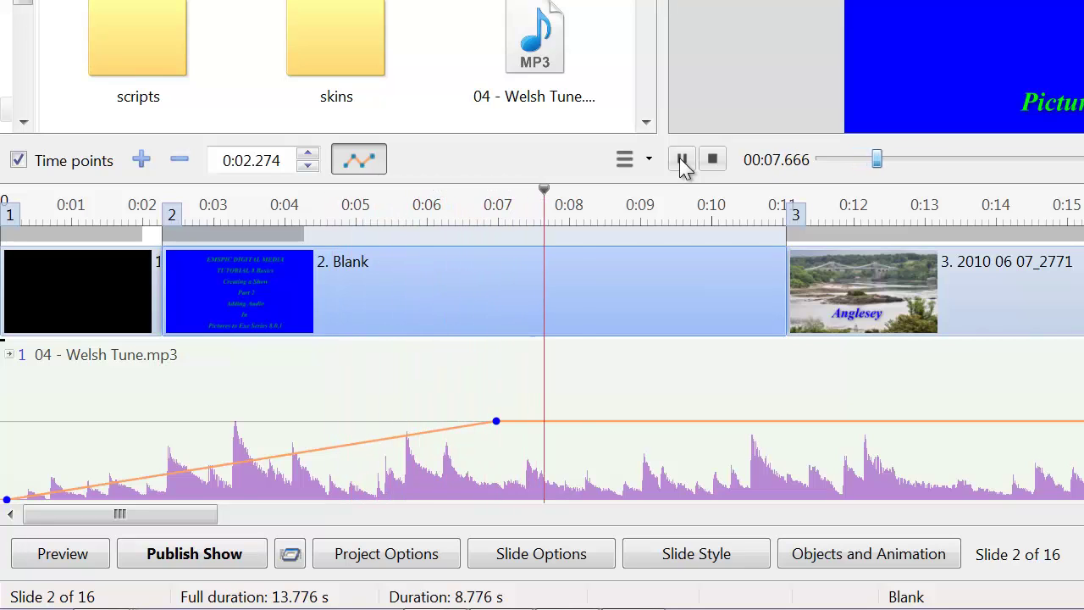
{"action": "left_click", "coordinate": [682, 161]}
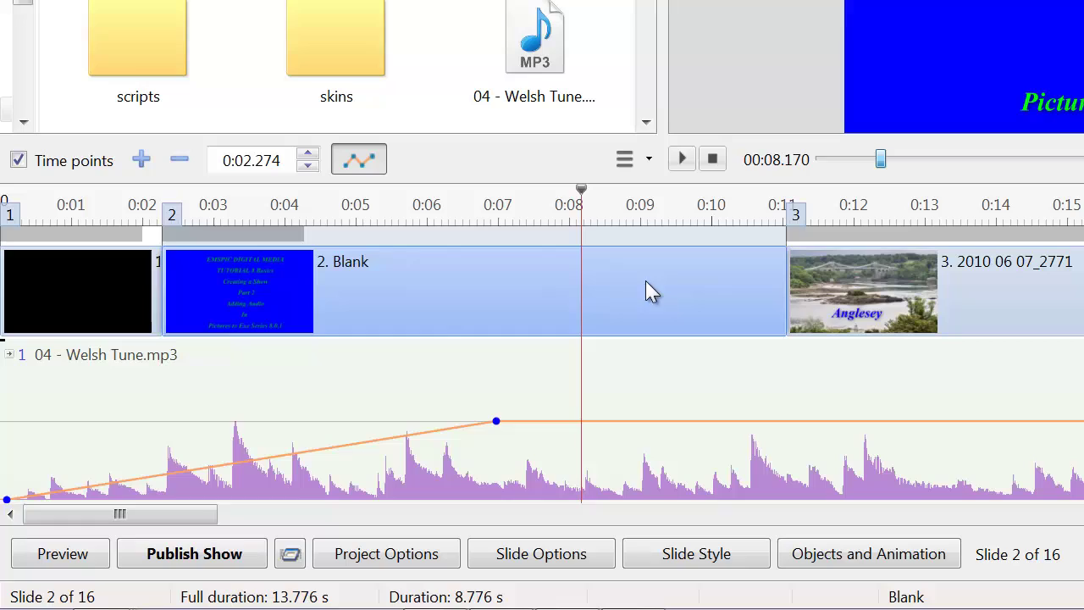
{"action": "left_click_drag", "start_coordinate": [234, 514], "coordinate": [1083, 559]}
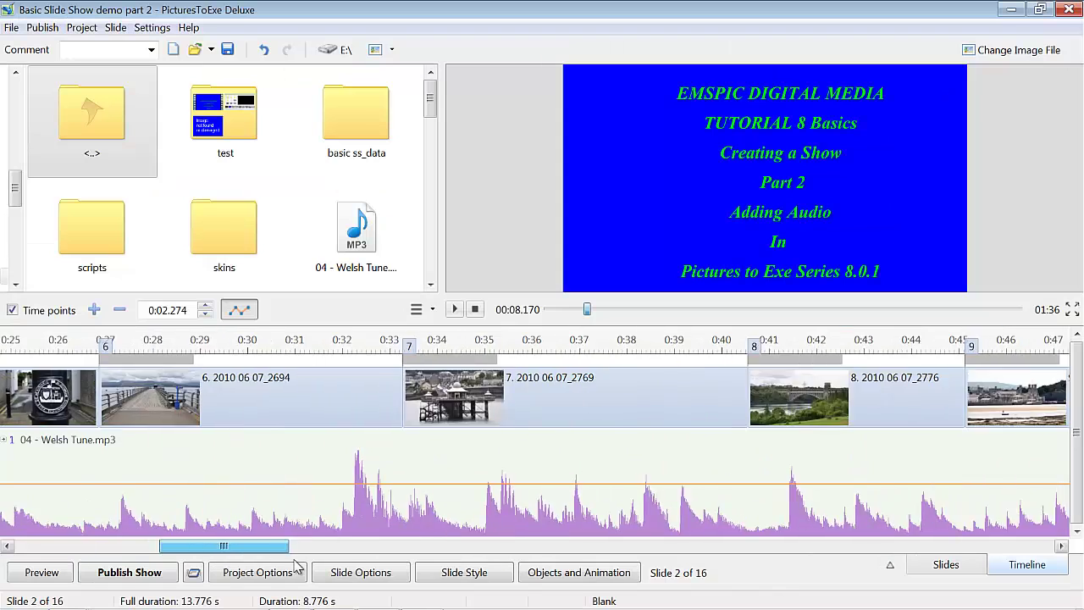
Scroll the timeline right until slides 14, 15 and 16 Blank are visible
{"action": "left_click_drag", "start_coordinate": [811, 576], "coordinate": [618, 581]}
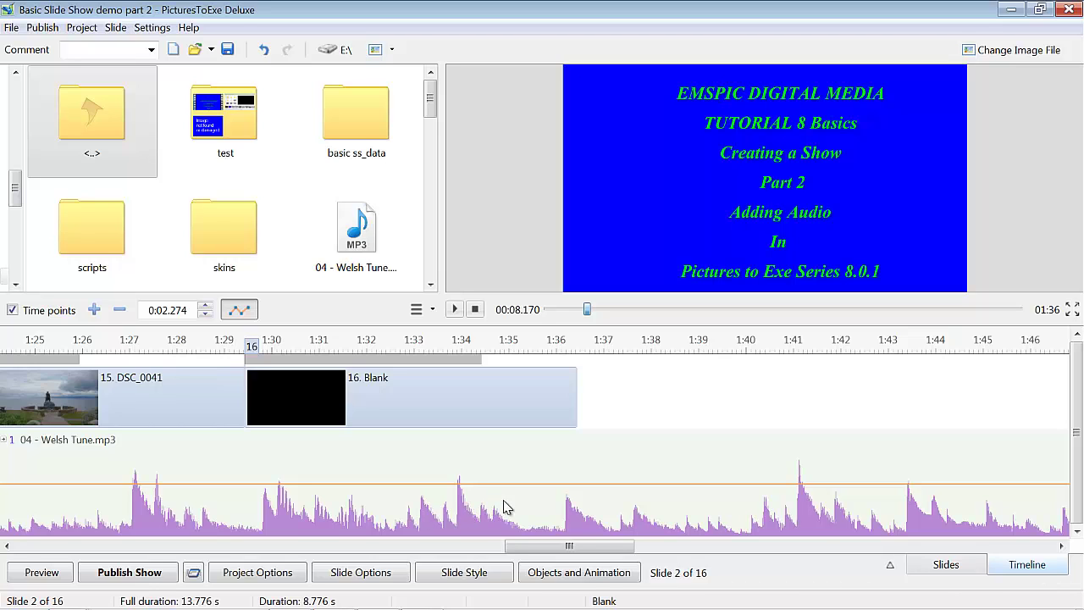
{"action": "left_click_drag", "start_coordinate": [565, 549], "coordinate": [543, 549]}
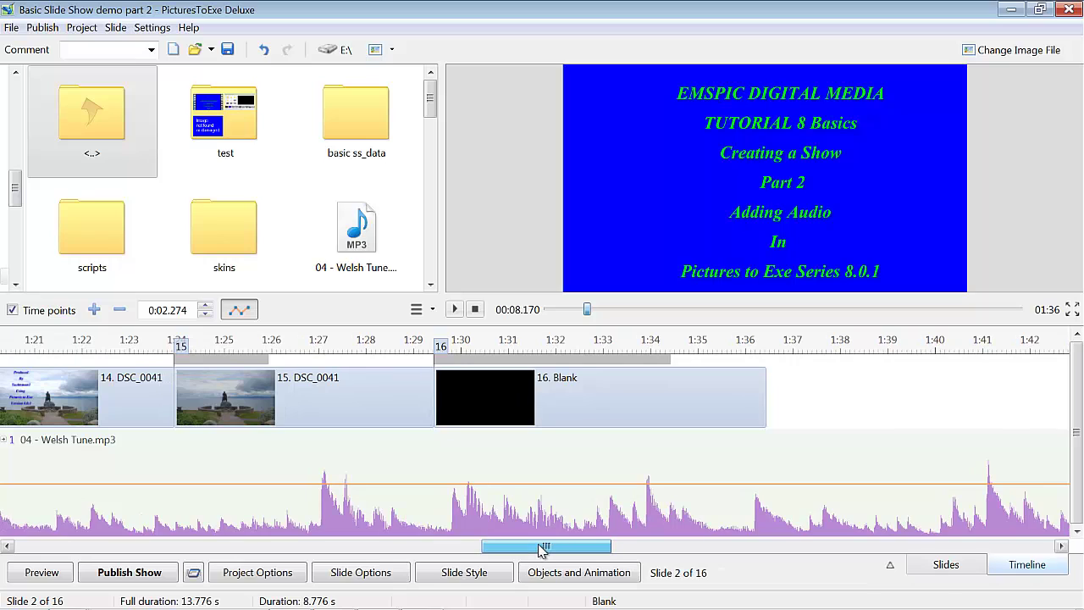
On slide 16, add Welsh Tune volume points near 1:22, 1:26 and 1:36, lowering 1:36 to 2%
{"action": "left_click", "coordinate": [751, 398]}
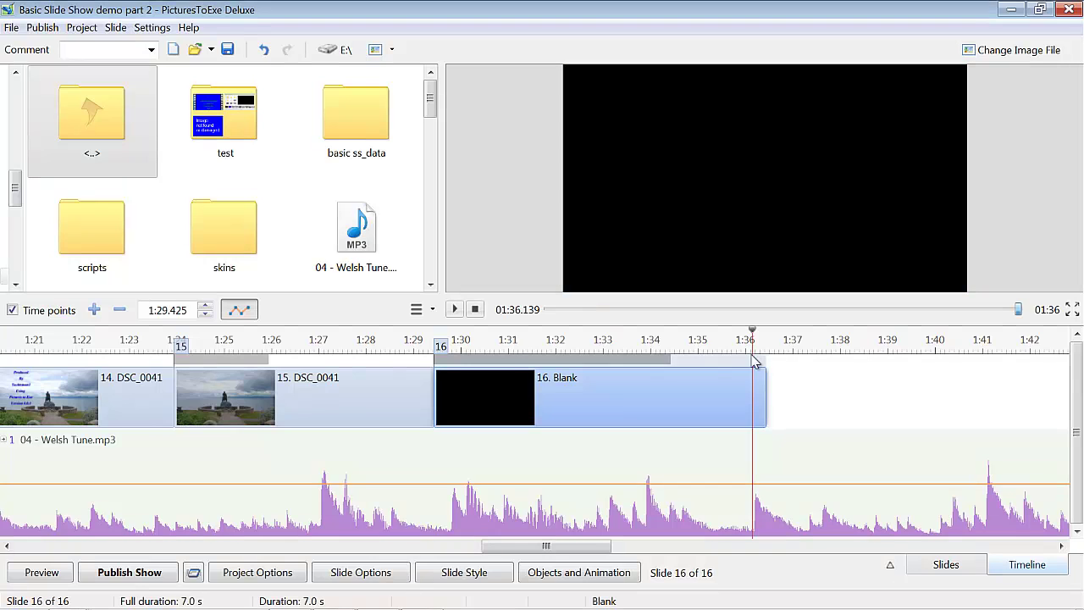
{"action": "left_click", "coordinate": [753, 484]}
{"action": "left_click", "coordinate": [273, 485]}
{"action": "left_click_drag", "start_coordinate": [755, 490], "coordinate": [758, 546]}
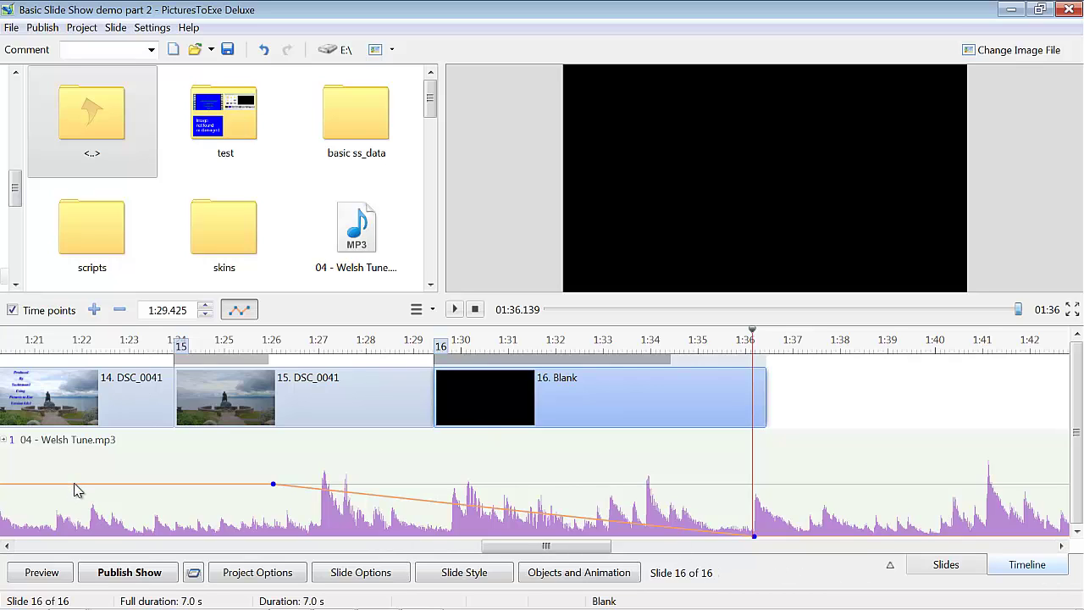
{"action": "left_click", "coordinate": [75, 483]}
Play the ending from about 1:21.8 and confirm the final fade-out point reads 0% at 1:36
{"action": "left_click", "coordinate": [74, 340]}
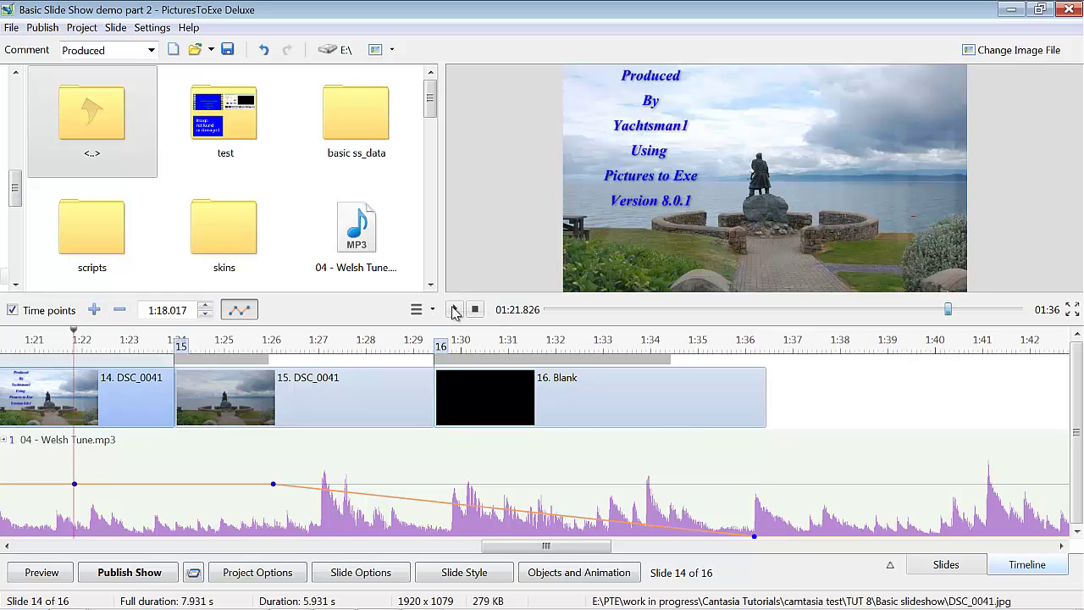
{"action": "left_click", "coordinate": [454, 310]}
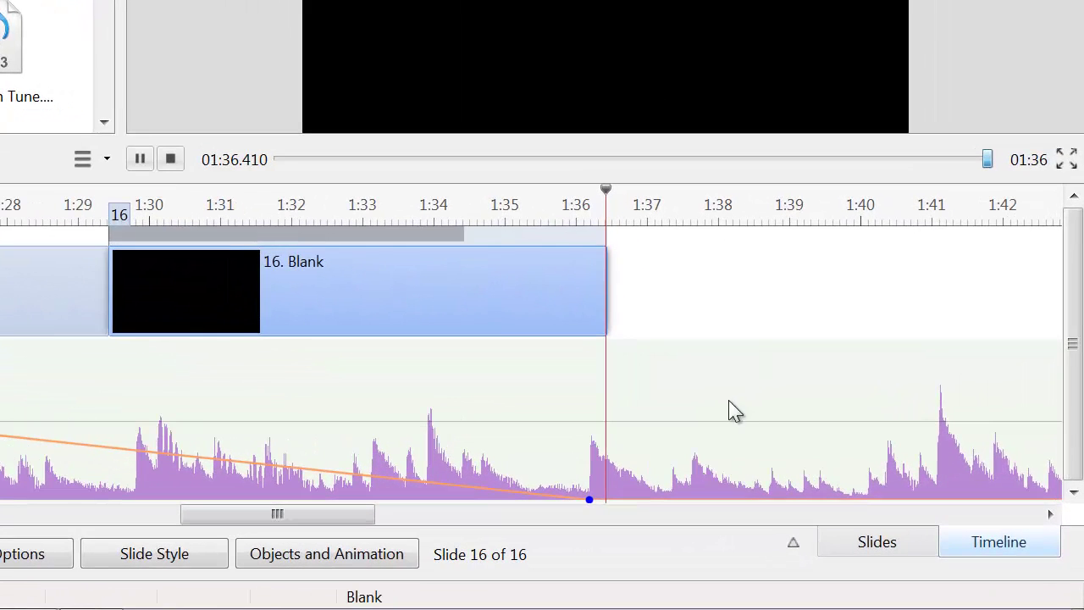
{"action": "left_click", "coordinate": [590, 498]}
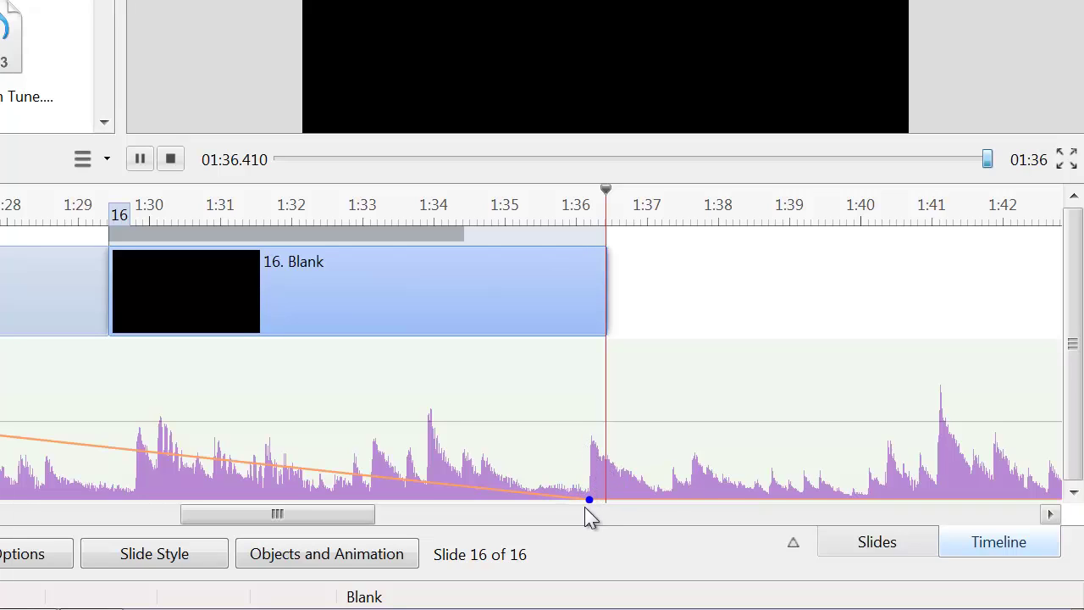
{"action": "mouse_move", "coordinate": [590, 500]}
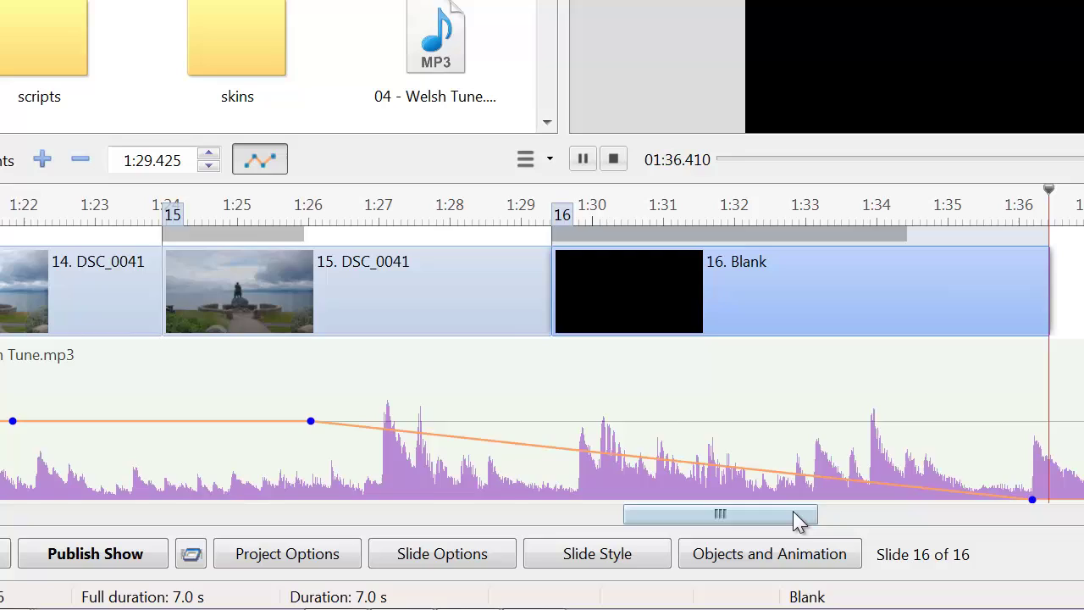
Scroll to slides 3–6 and set slide 3's start on the waveform peak just before 0:11
{"action": "left_click_drag", "start_coordinate": [793, 511], "coordinate": [101, 574]}
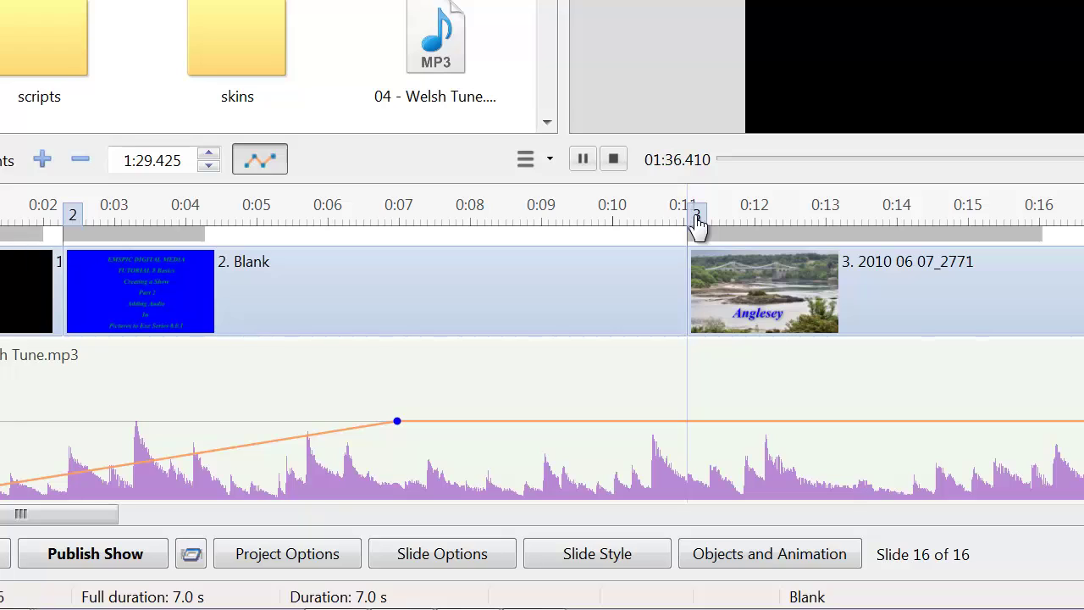
{"action": "left_click_drag", "start_coordinate": [697, 221], "coordinate": [664, 219]}
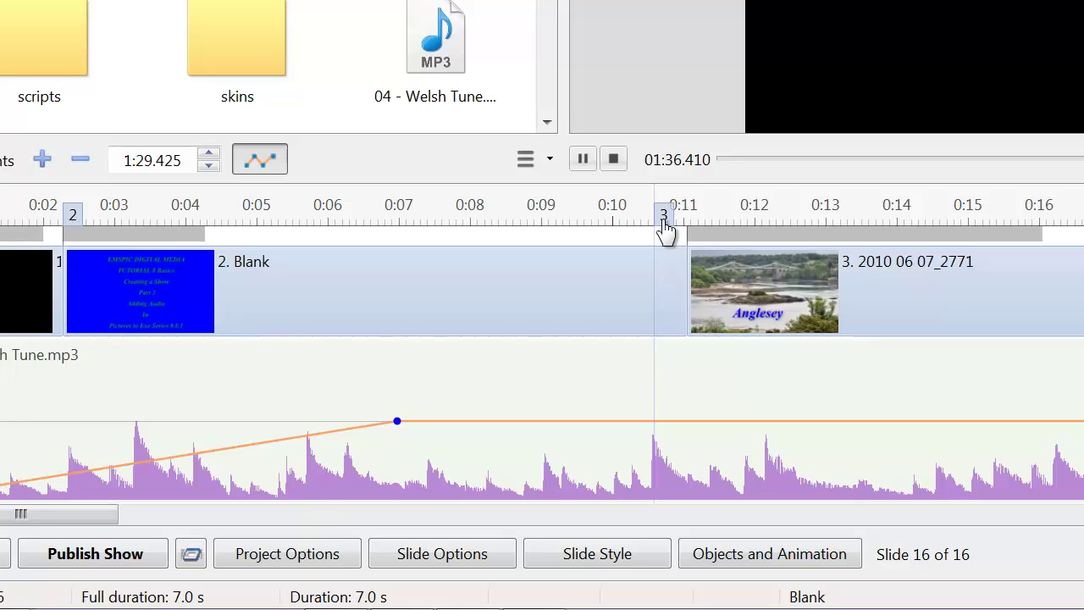
{"action": "left_click_drag", "start_coordinate": [664, 219], "coordinate": [664, 219]}
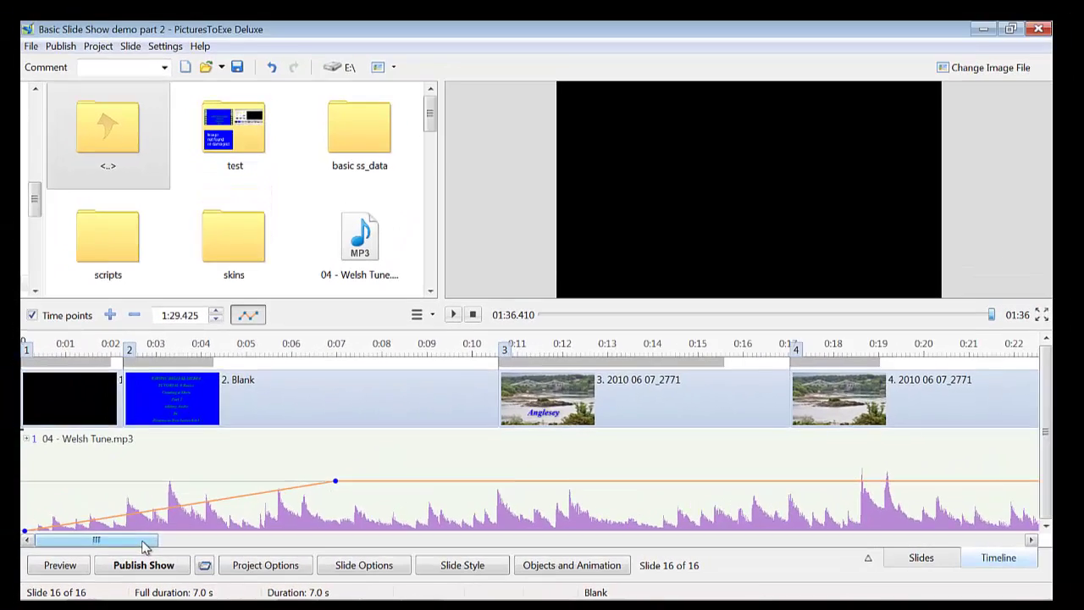
{"action": "left_click_drag", "start_coordinate": [124, 513], "coordinate": [212, 543]}
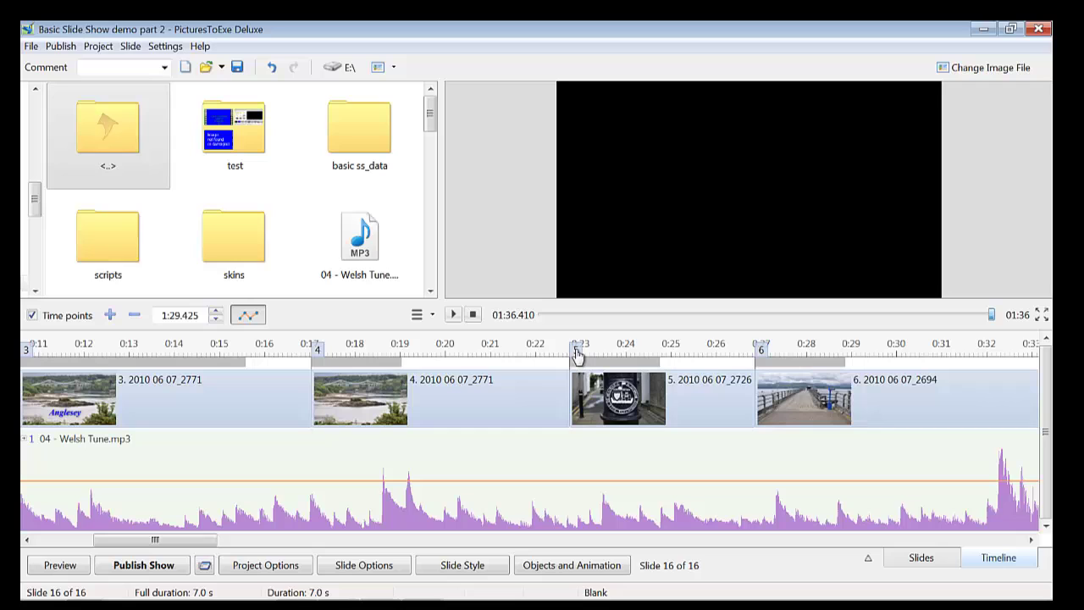
Move slide 5's start to about 0:23.5 and slide 6's start onto the 0:32 peak
{"action": "left_click", "coordinate": [580, 402]}
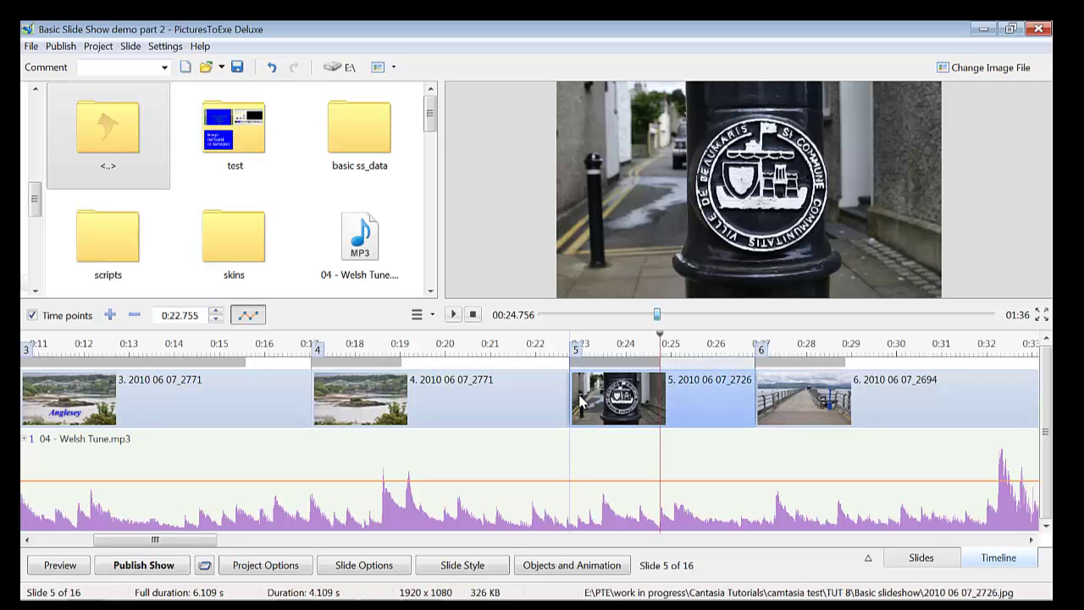
{"action": "left_click_drag", "start_coordinate": [581, 402], "coordinate": [615, 410]}
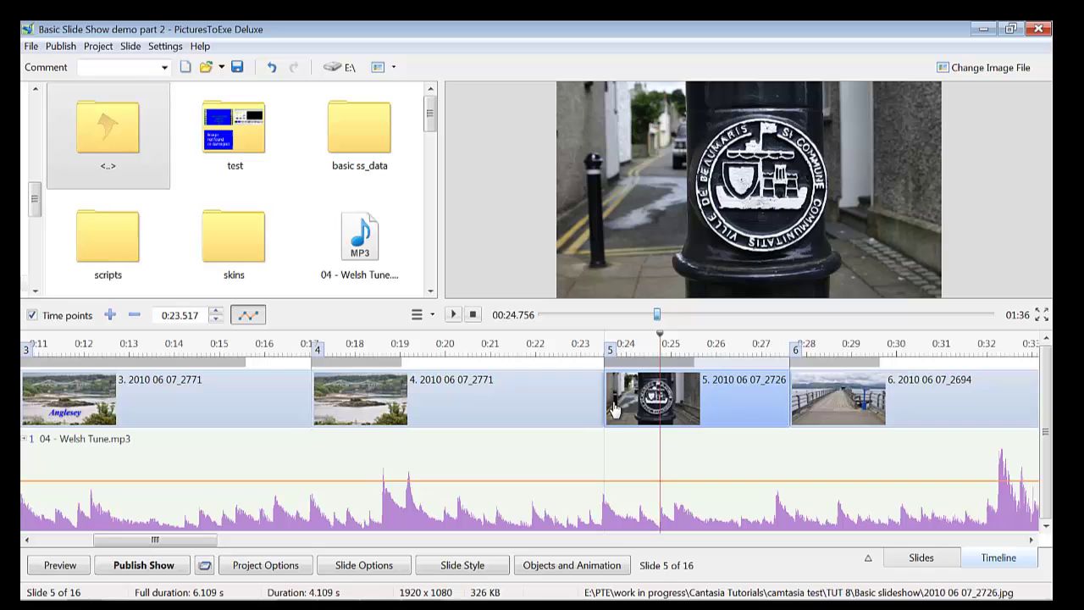
{"action": "left_click_drag", "start_coordinate": [615, 410], "coordinate": [613, 411]}
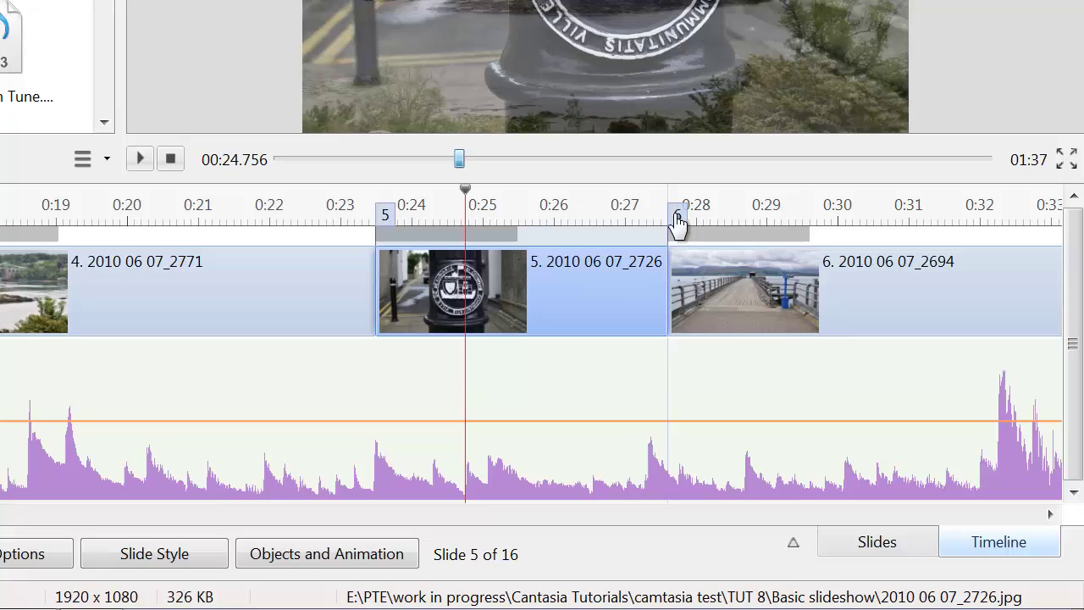
{"action": "left_click_drag", "start_coordinate": [678, 225], "coordinate": [758, 230]}
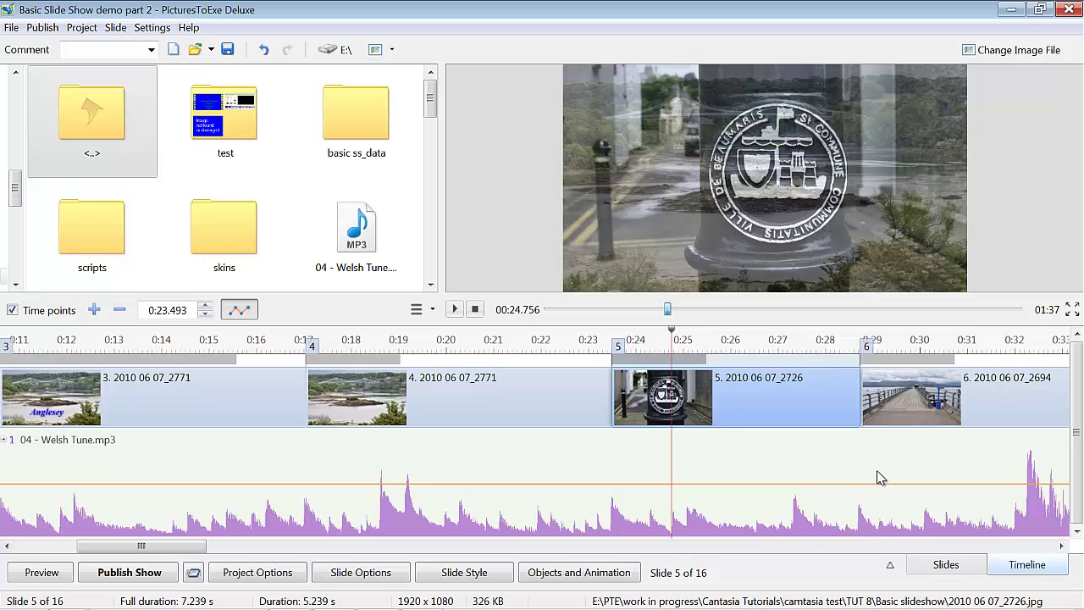
{"action": "left_click_drag", "start_coordinate": [191, 547], "coordinate": [243, 547]}
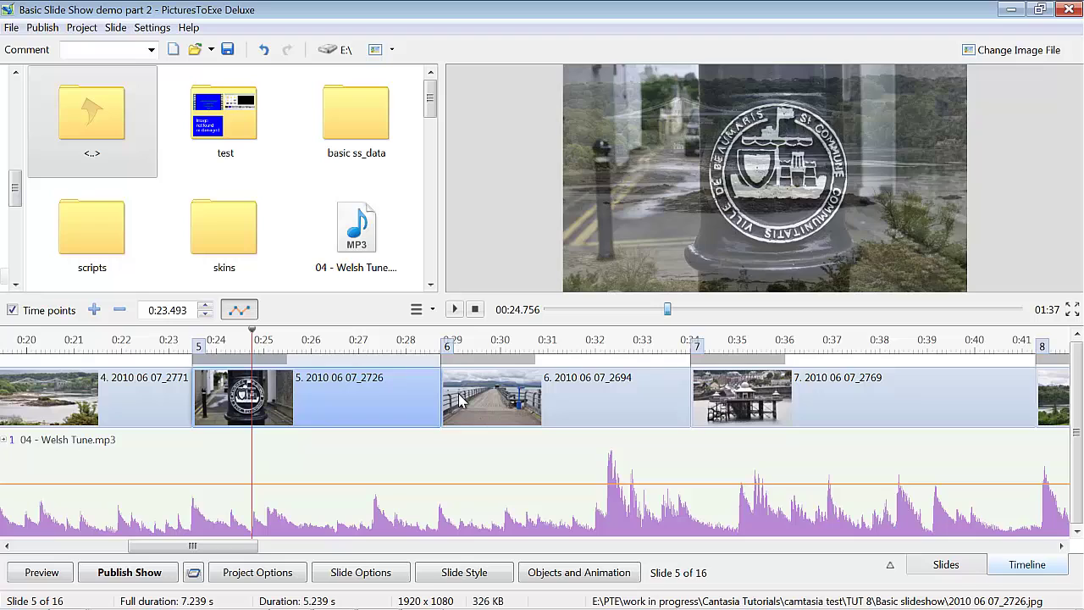
{"action": "left_click_drag", "start_coordinate": [461, 401], "coordinate": [628, 418]}
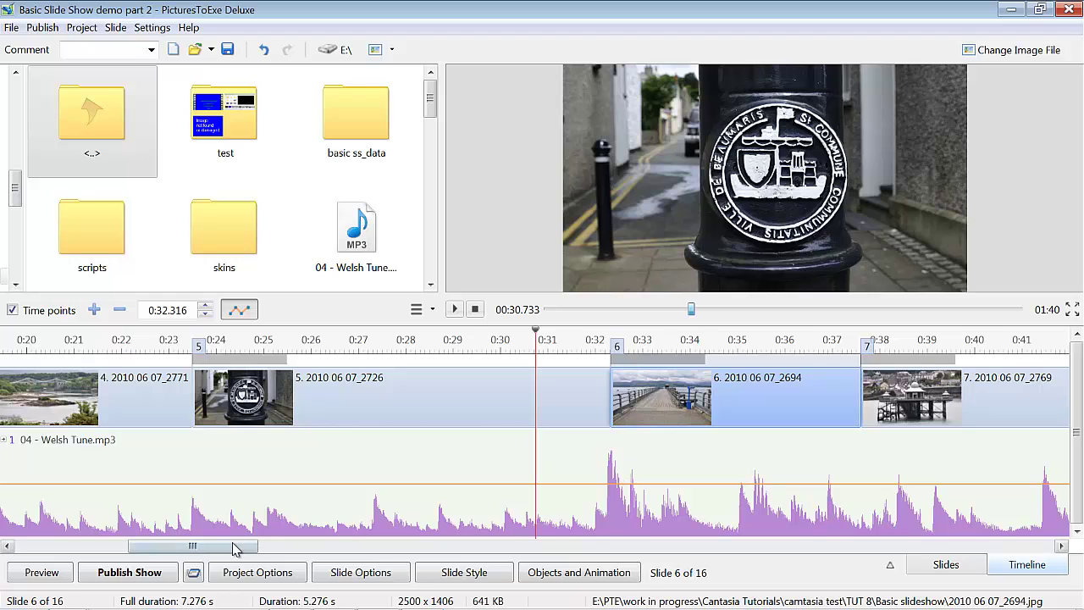
Push slide 7's start to about 0:38.5 and pull slide 8's start back to 0:44.3
{"action": "left_click_drag", "start_coordinate": [235, 551], "coordinate": [269, 551]}
{"action": "left_click_drag", "start_coordinate": [597, 354], "coordinate": [637, 364]}
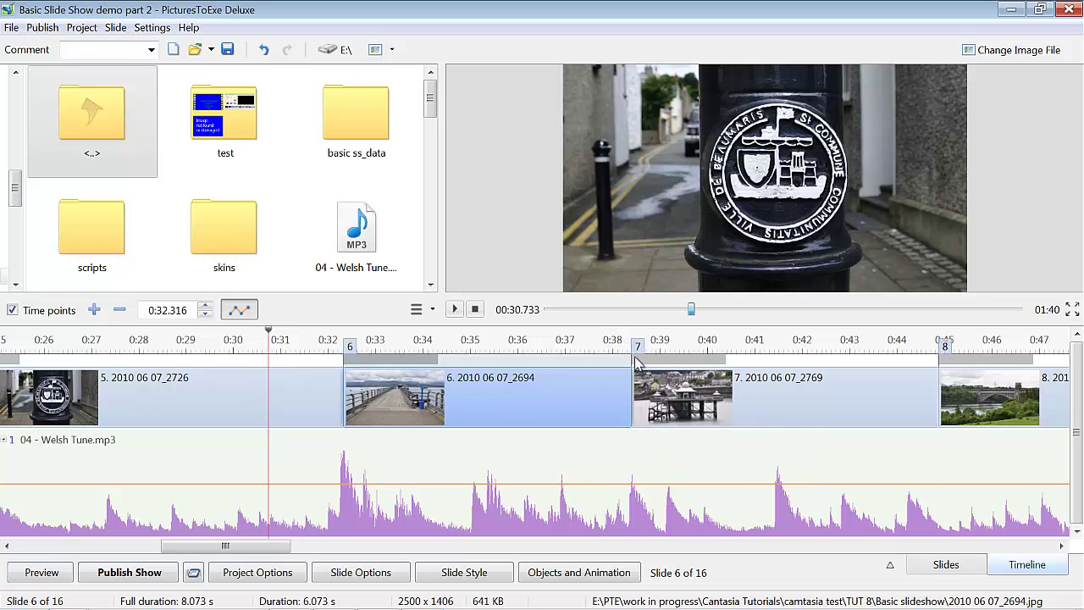
{"action": "left_click_drag", "start_coordinate": [259, 548], "coordinate": [292, 562]}
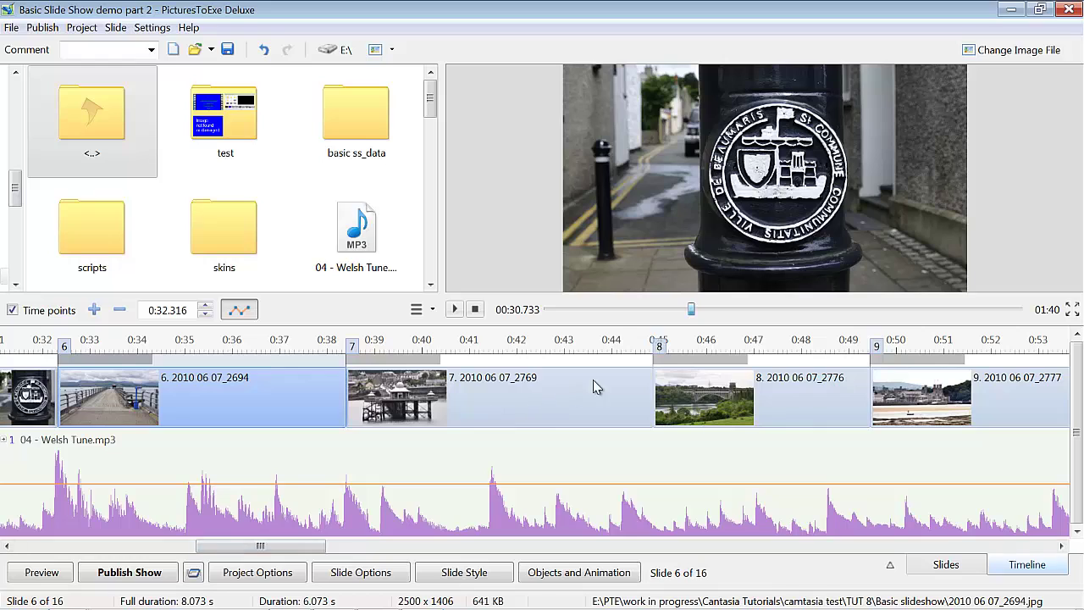
{"action": "left_click_drag", "start_coordinate": [661, 350], "coordinate": [630, 354]}
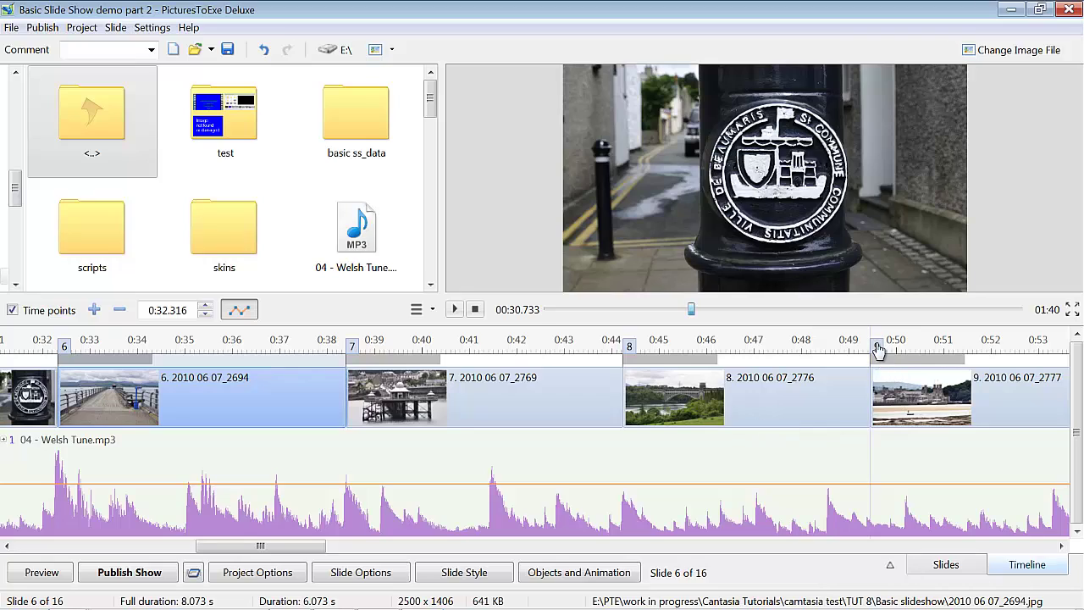
Align slide starts to waveform peaks: slide 9 at 0:50.4, 10 at 0:55.1, 11 at 0:59.7, 12 at 1:06
{"action": "left_click_drag", "start_coordinate": [879, 349], "coordinate": [911, 352]}
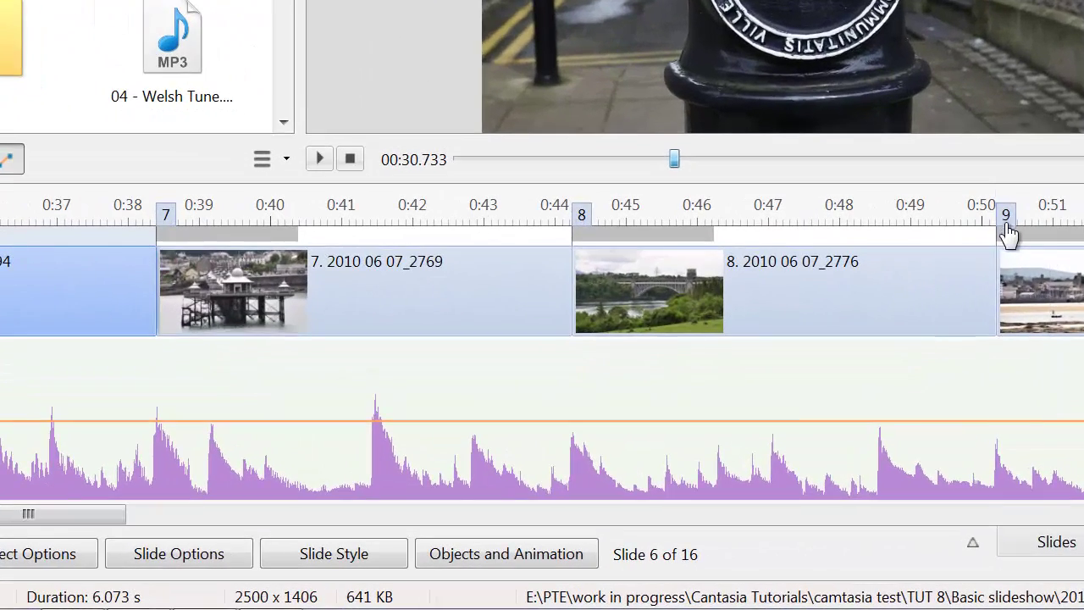
{"action": "left_click_drag", "start_coordinate": [40, 516], "coordinate": [140, 552]}
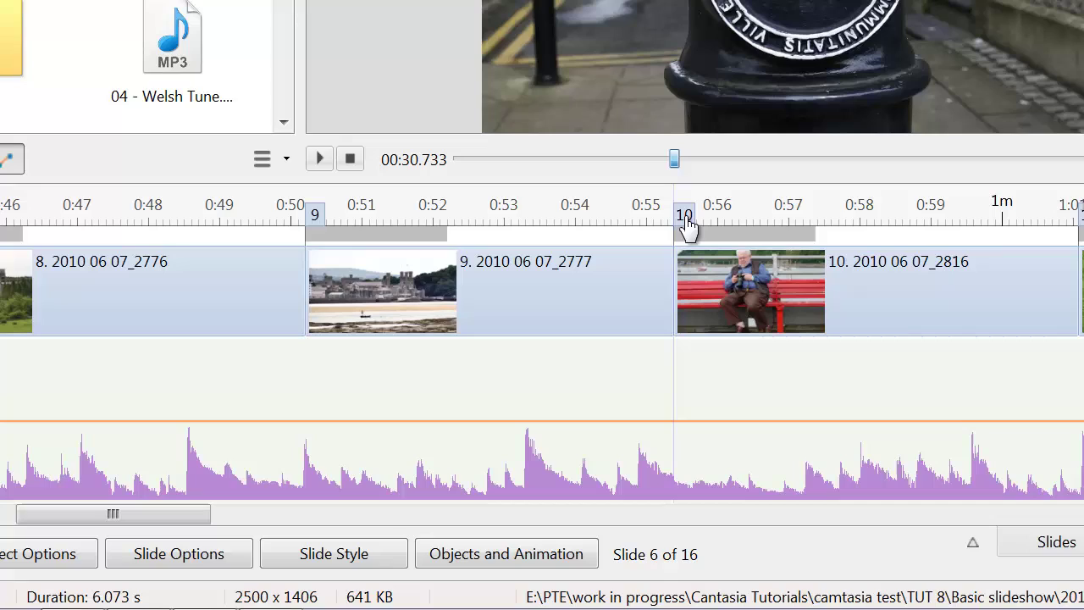
{"action": "left_click_drag", "start_coordinate": [687, 227], "coordinate": [652, 225]}
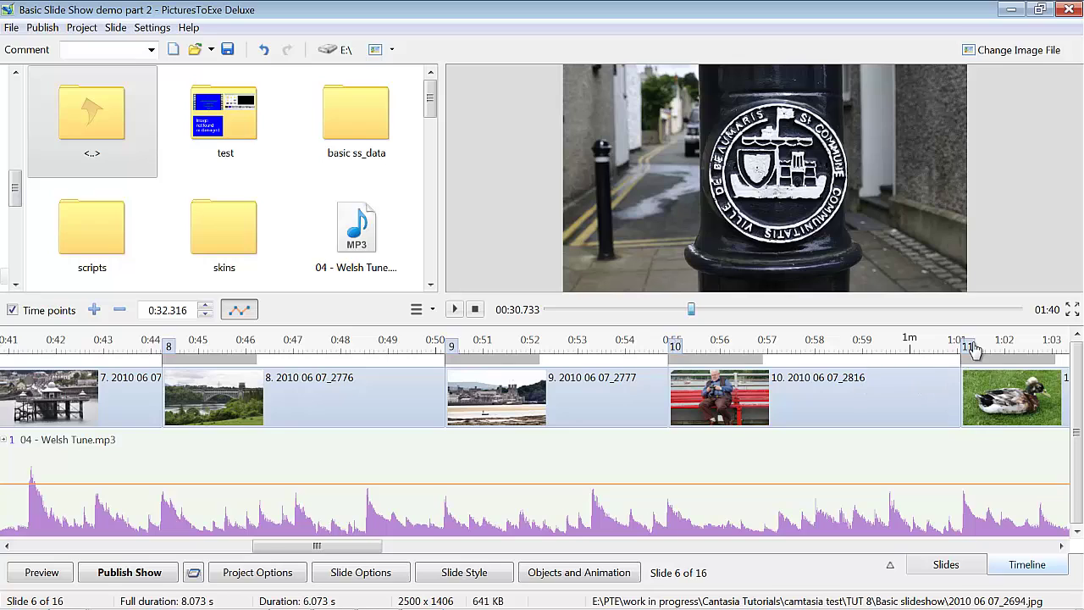
{"action": "left_click_drag", "start_coordinate": [970, 351], "coordinate": [896, 354]}
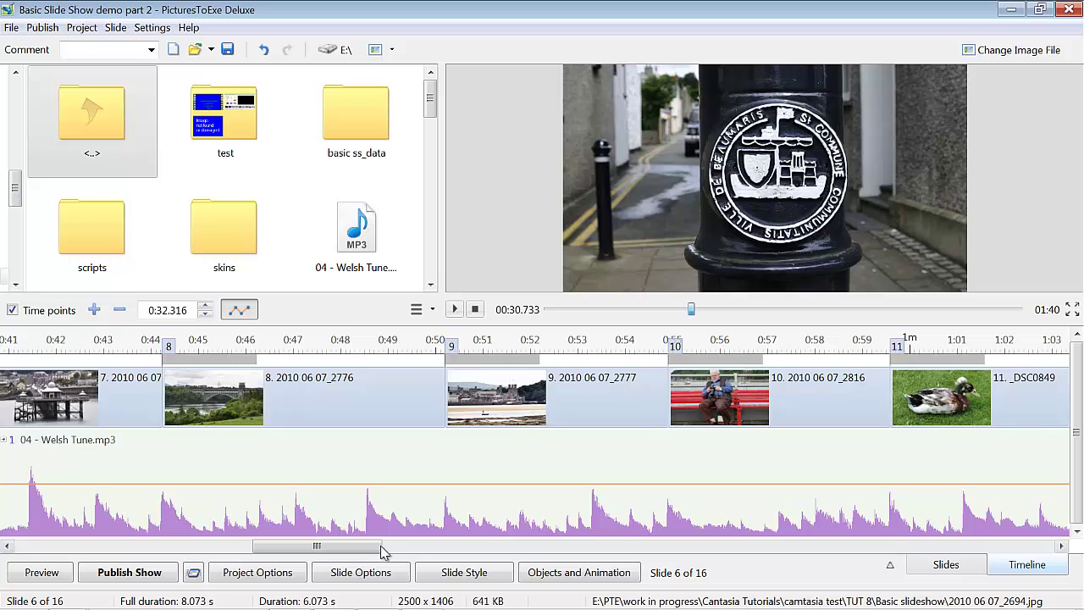
{"action": "left_click_drag", "start_coordinate": [371, 551], "coordinate": [428, 550]}
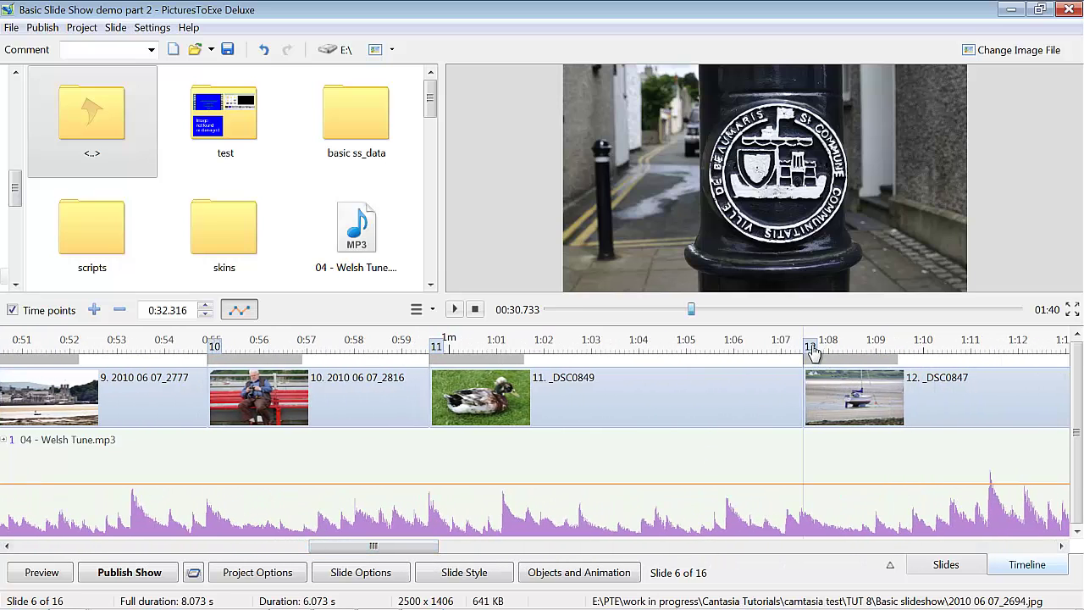
{"action": "left_click_drag", "start_coordinate": [813, 354], "coordinate": [736, 363]}
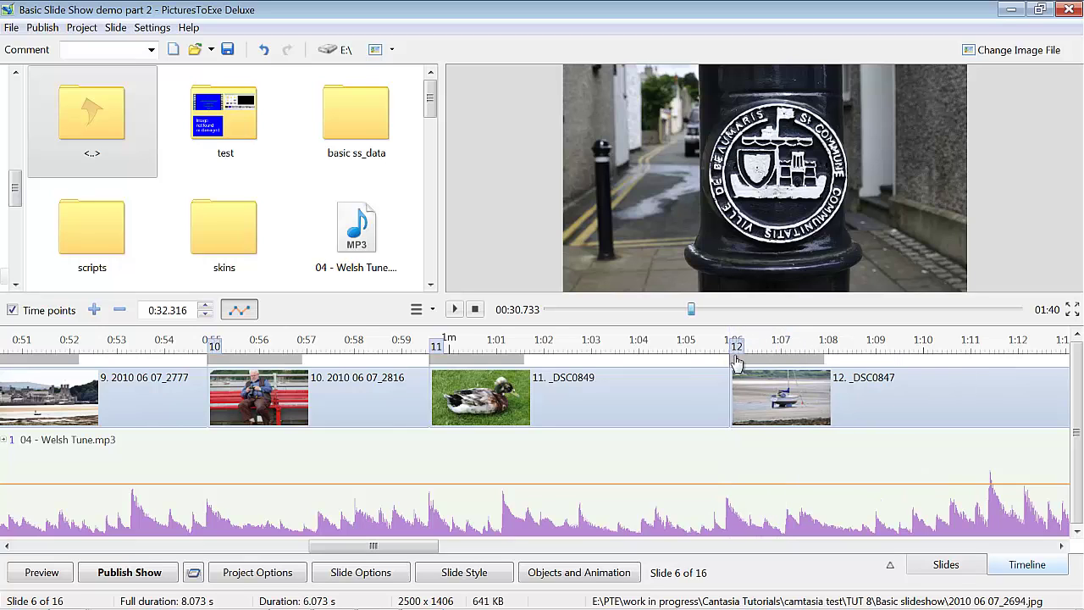
{"action": "left_click", "coordinate": [441, 545]}
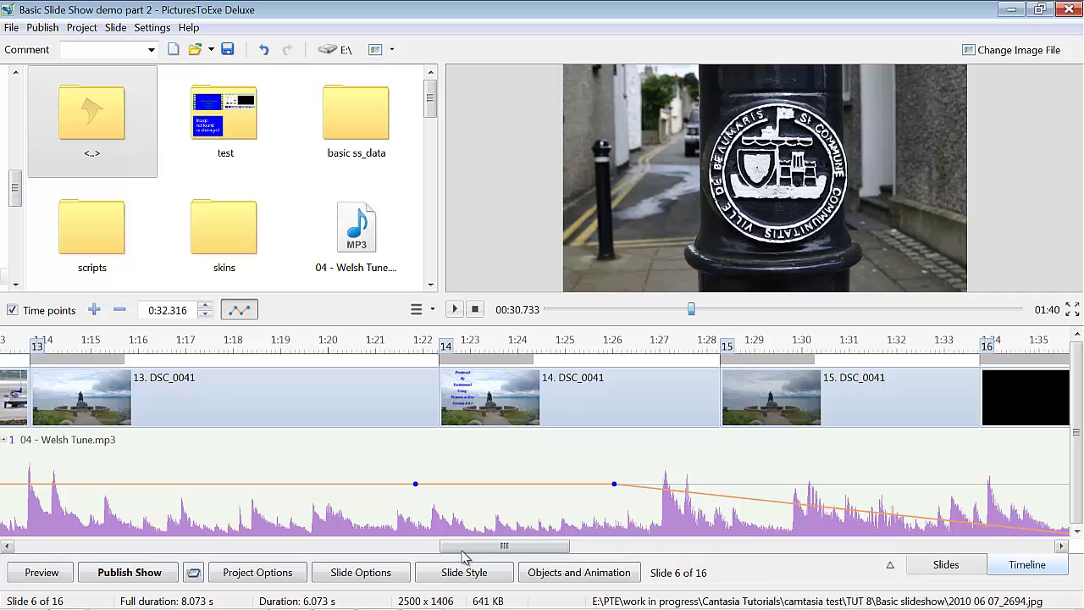
{"action": "left_click_drag", "start_coordinate": [447, 555], "coordinate": [497, 559]}
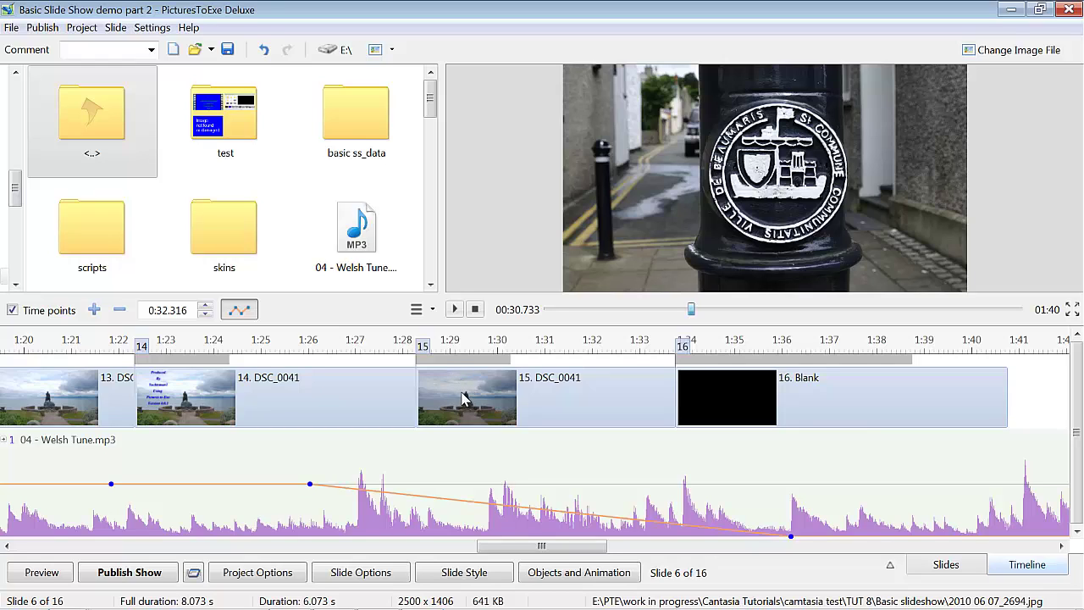
Set the Blank slide 16 to start at 1:36 and slide 15 slightly later, near 1:28.7
{"action": "left_click_drag", "start_coordinate": [681, 351], "coordinate": [684, 356]}
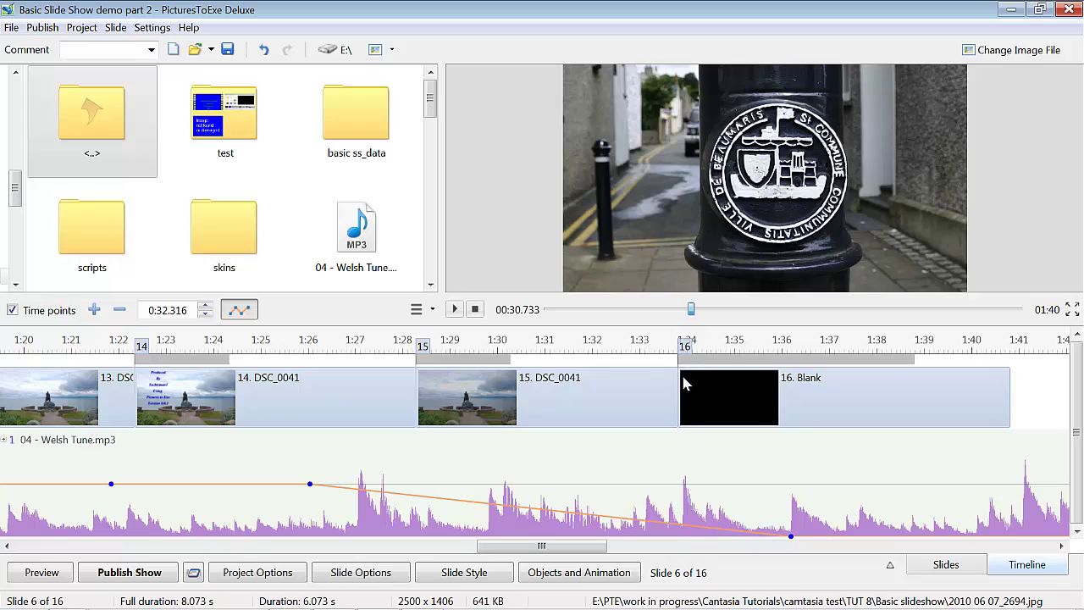
{"action": "left_click", "coordinate": [692, 392]}
{"action": "left_click_drag", "start_coordinate": [686, 349], "coordinate": [767, 352]}
{"action": "left_click_drag", "start_coordinate": [785, 354], "coordinate": [785, 354]}
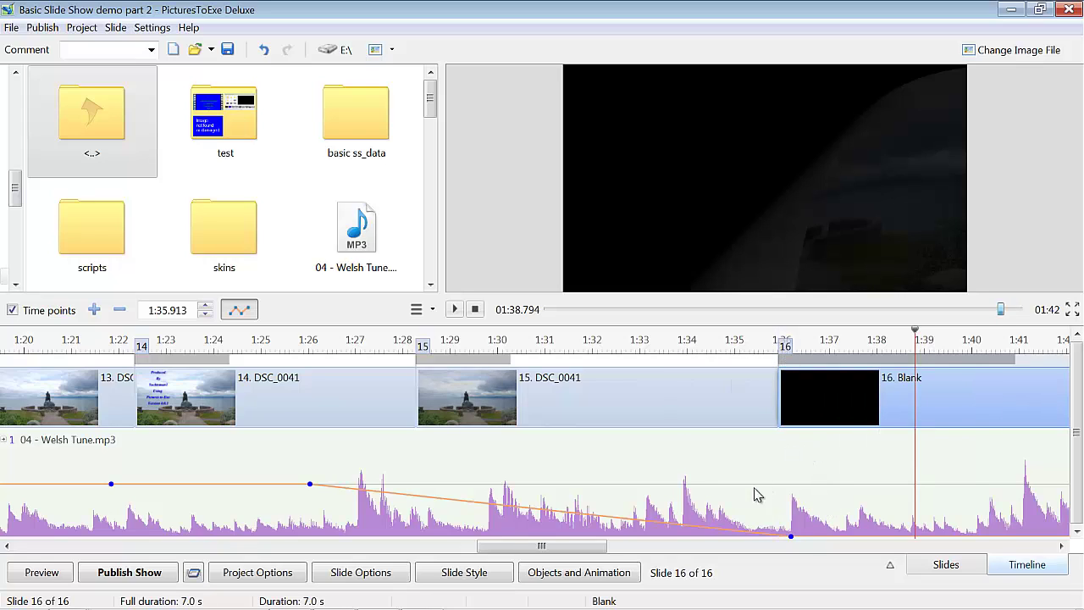
{"action": "left_click_drag", "start_coordinate": [426, 348], "coordinate": [438, 349]}
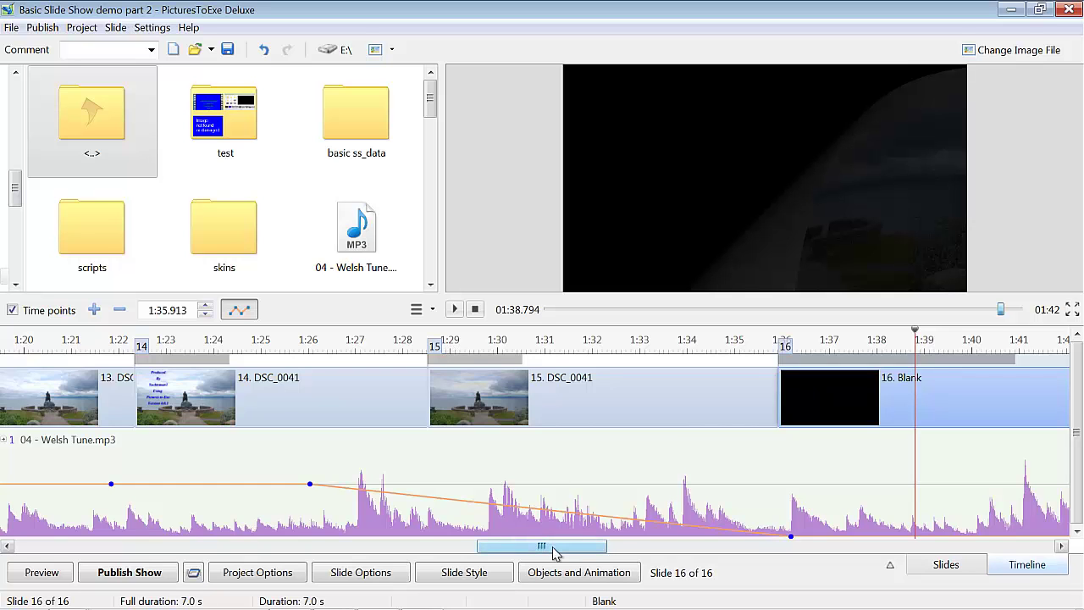
{"action": "left_click_drag", "start_coordinate": [555, 552], "coordinate": [590, 551]}
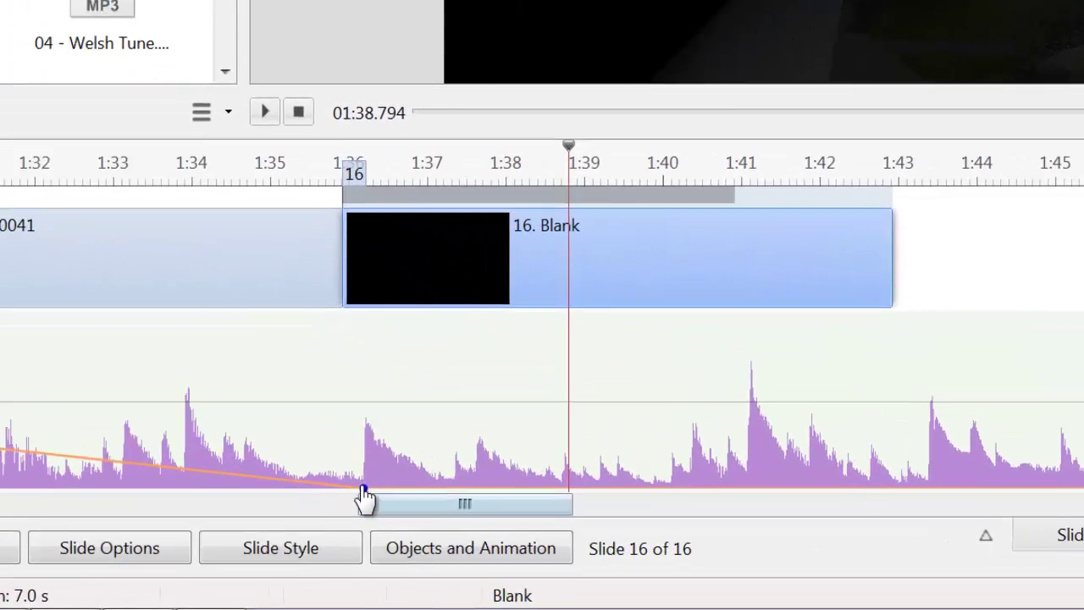
Pin the fade-out's silent point at the show's end (1:42.6) and move its 100% point to about 1:31.1
{"action": "mouse_move", "coordinate": [514, 534]}
{"action": "left_click_drag", "start_coordinate": [211, 440], "coordinate": [917, 474]}
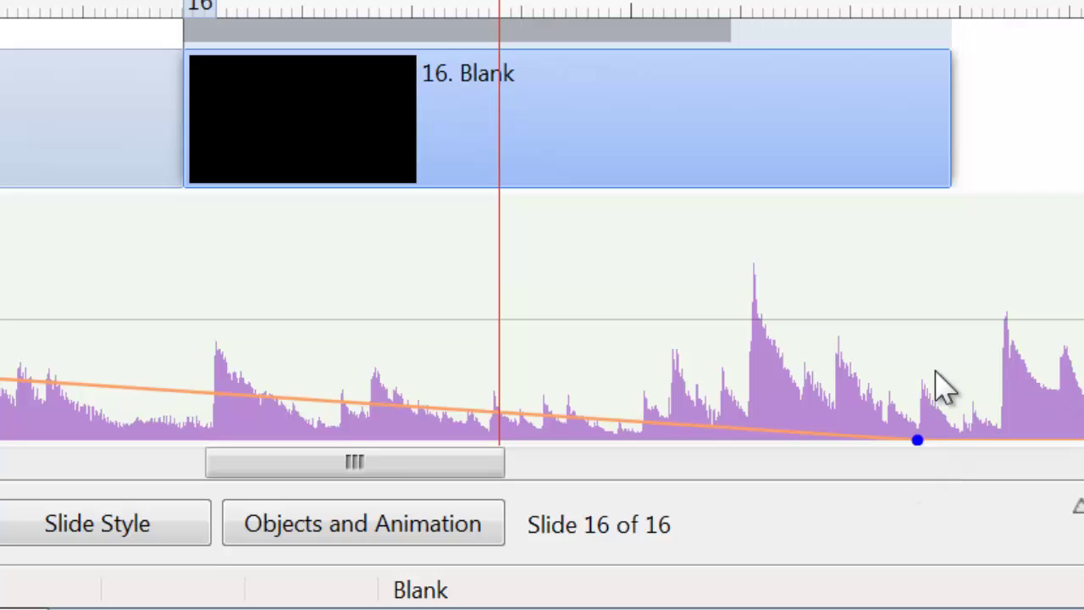
{"action": "left_click", "coordinate": [923, 15]}
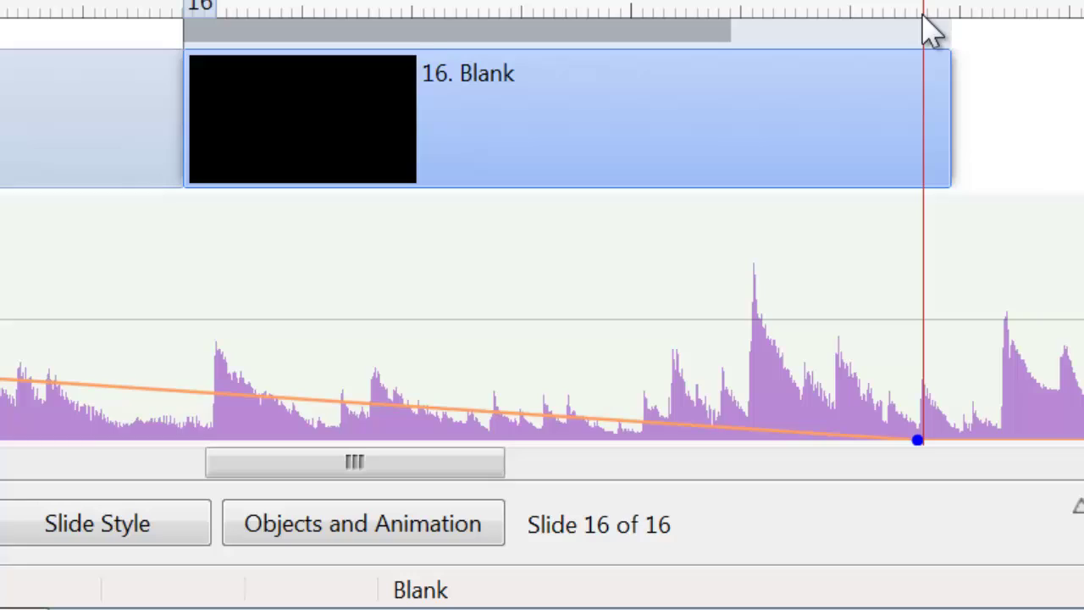
{"action": "left_click_drag", "start_coordinate": [918, 440], "coordinate": [923, 435]}
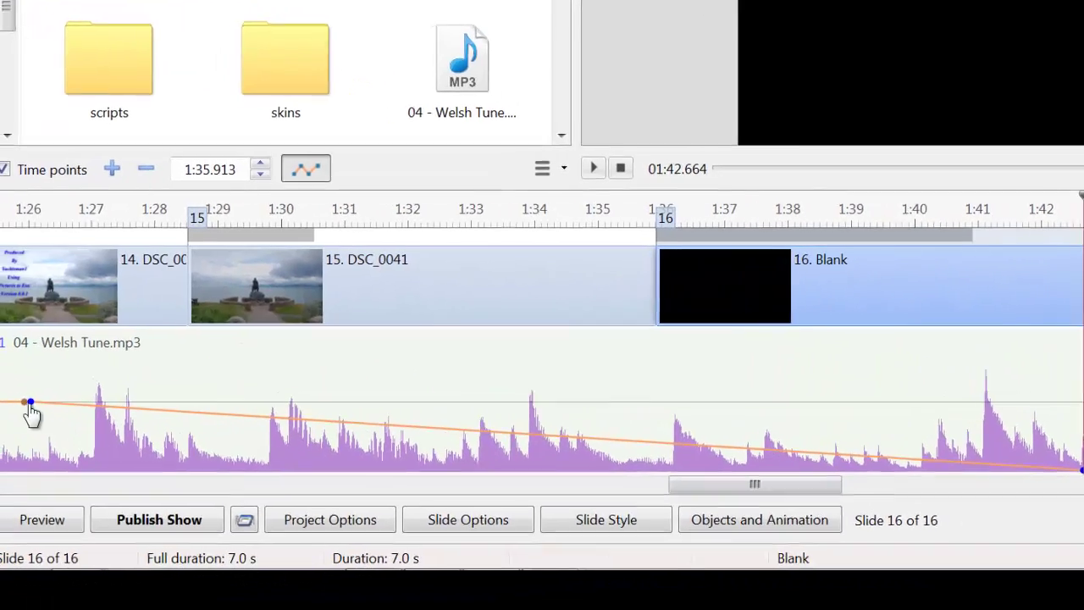
{"action": "left_click_drag", "start_coordinate": [30, 411], "coordinate": [422, 431]}
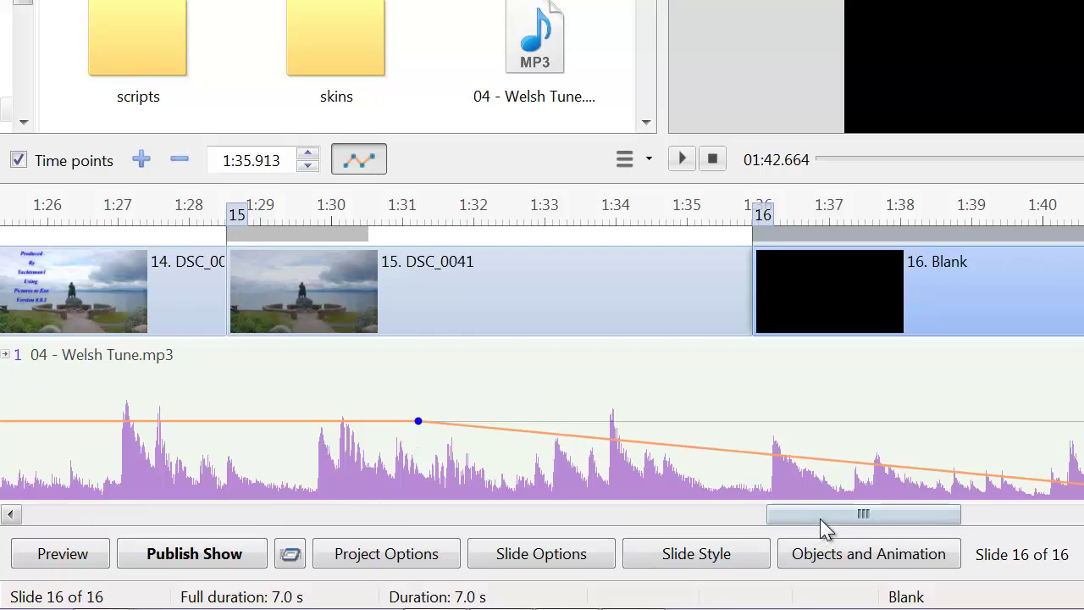
Scroll the timeline back to 0:00 to show the Welsh Tune fade-in ramp up to 0:07
{"action": "left_click_drag", "start_coordinate": [820, 518], "coordinate": [53, 520]}
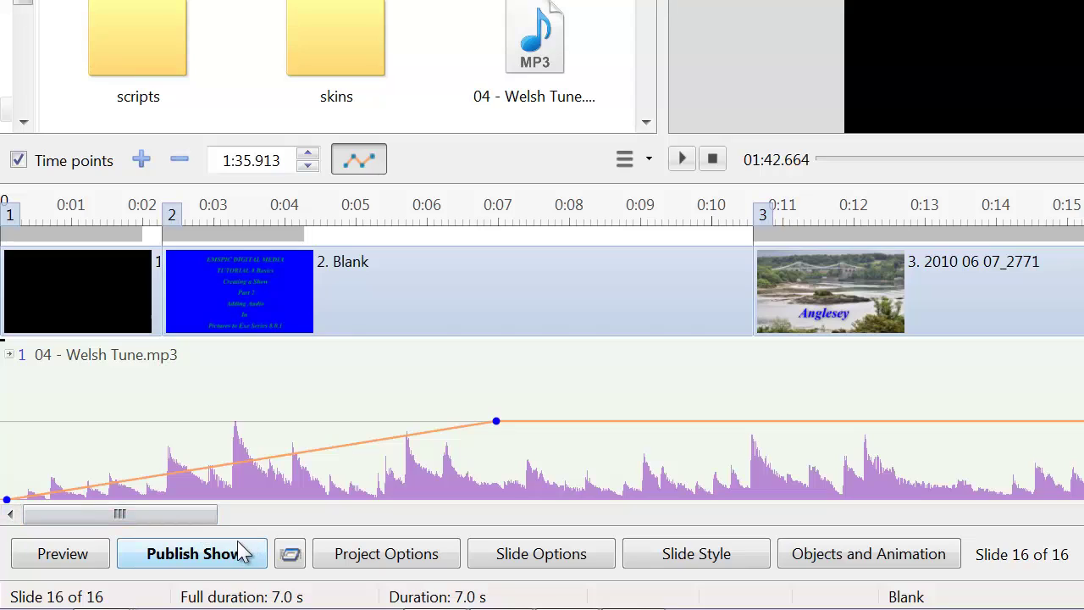